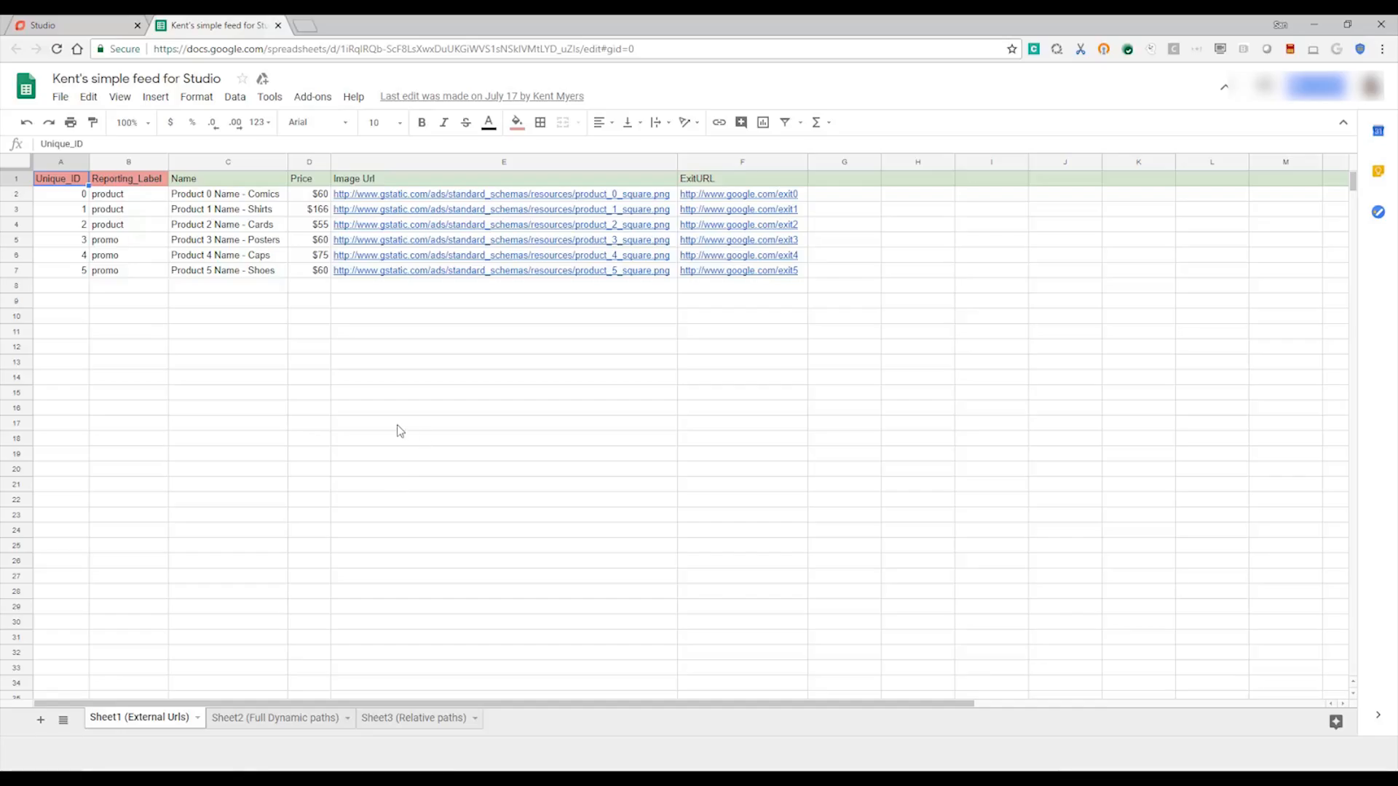
Step: Review the feed's product names and the price in row 6, then switch to the Studio dashboard
left_click(252, 198)
left_click(257, 256)
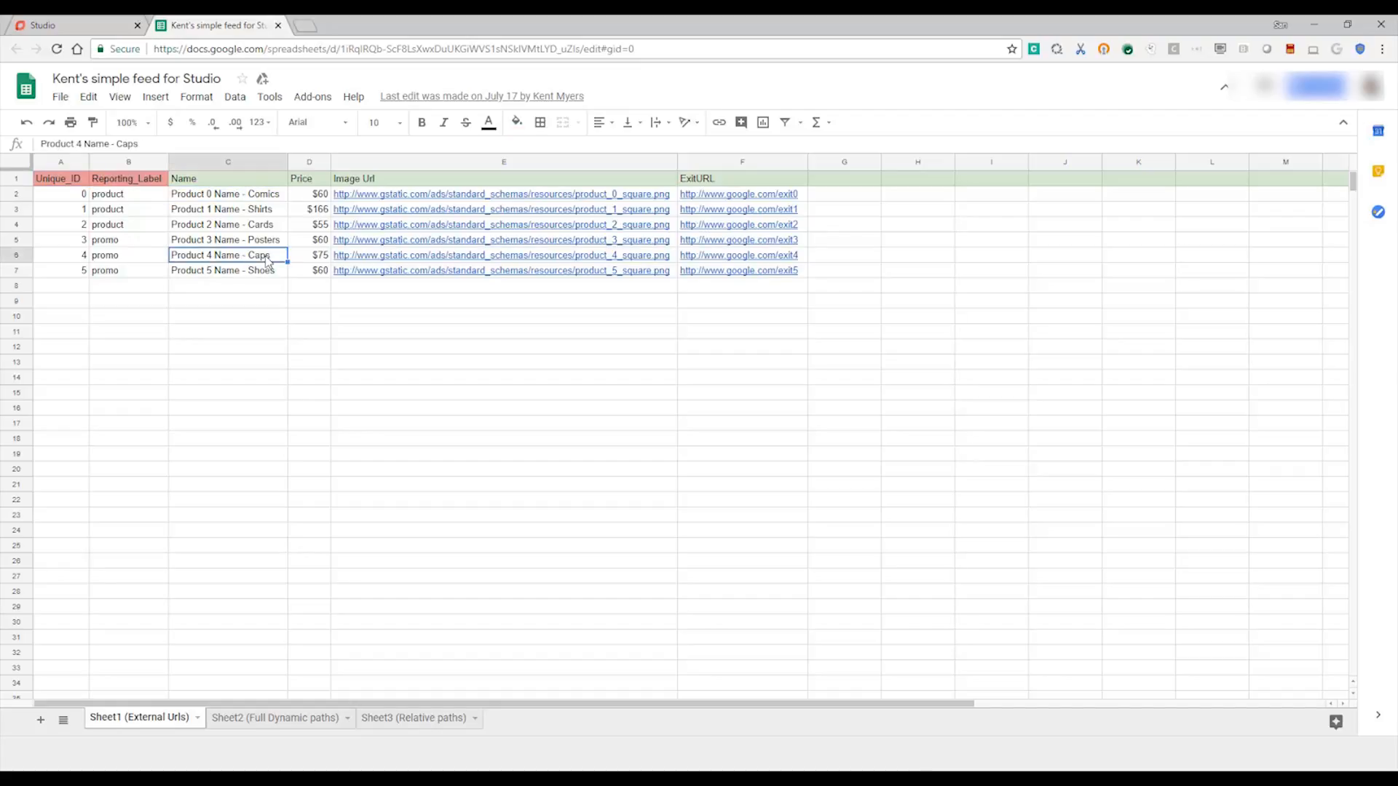
key("Right")
key("Right")
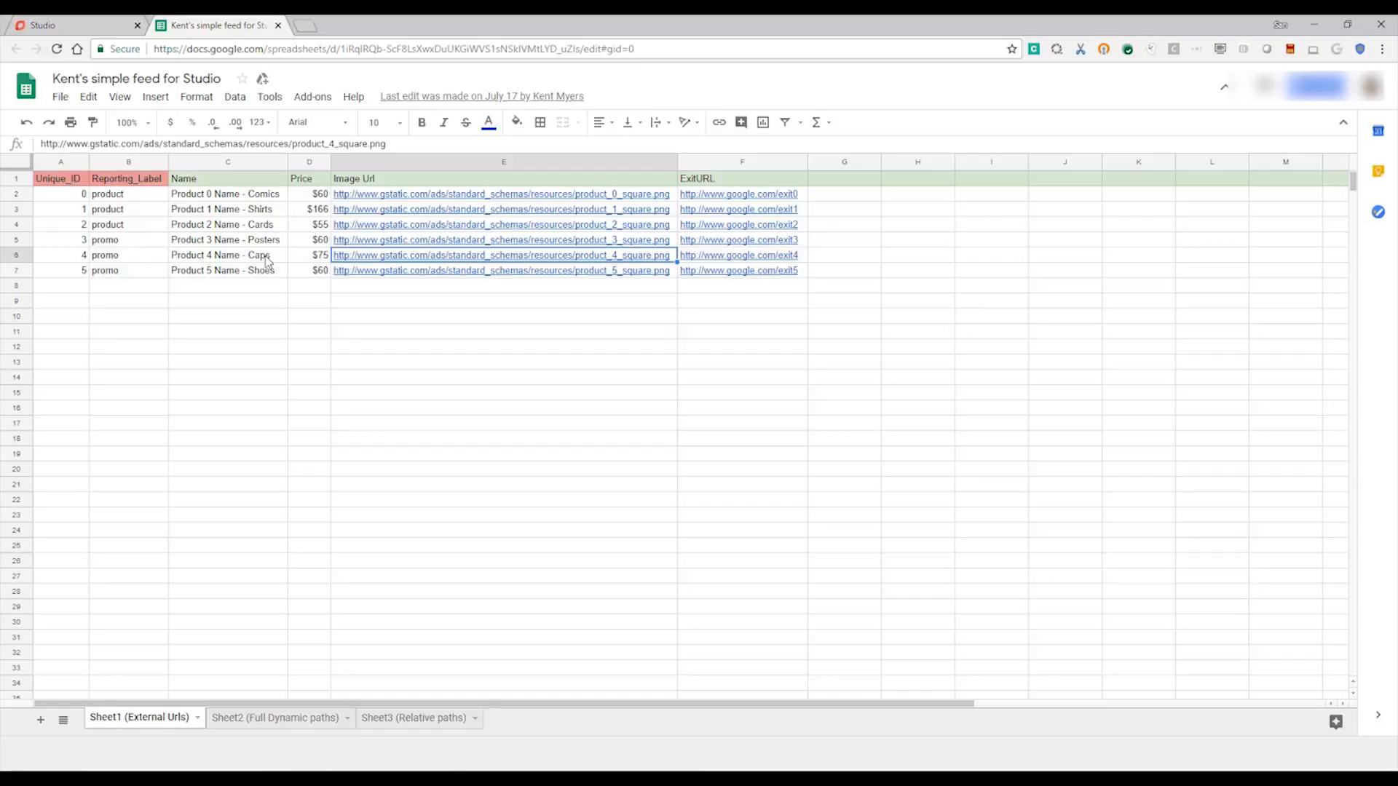
left_click(94, 19)
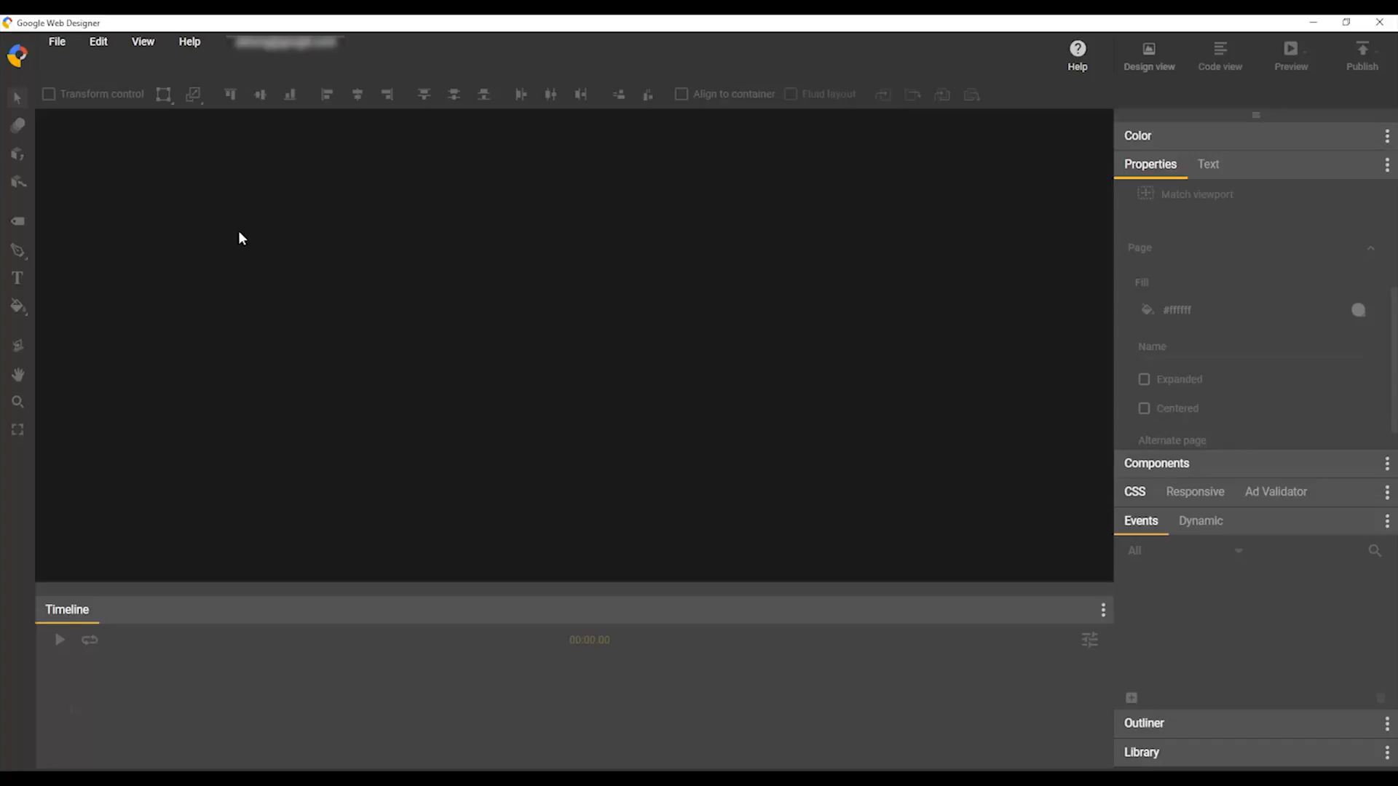
Step: Create a new 300 x 250 banner file named demo
left_click(57, 42)
left_click(72, 70)
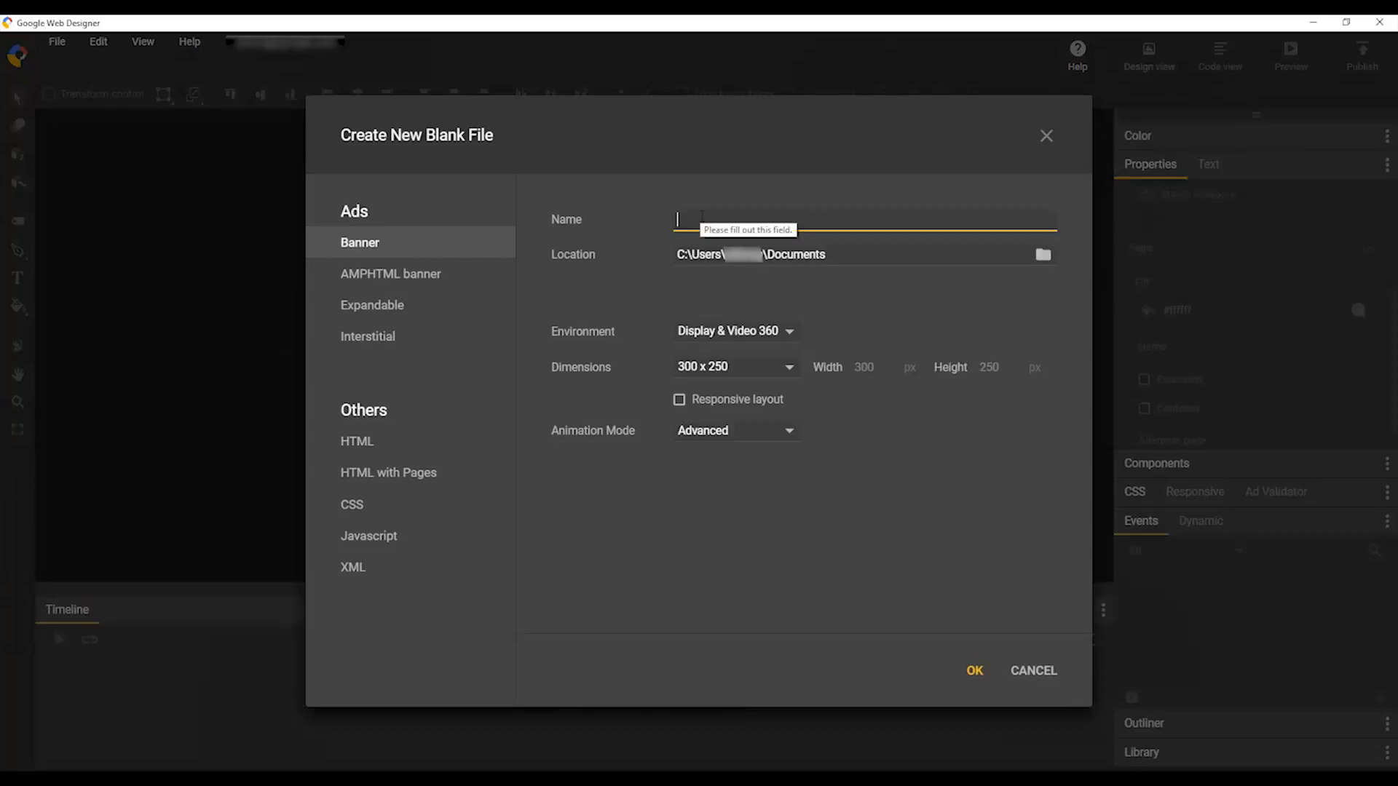
type("demo")
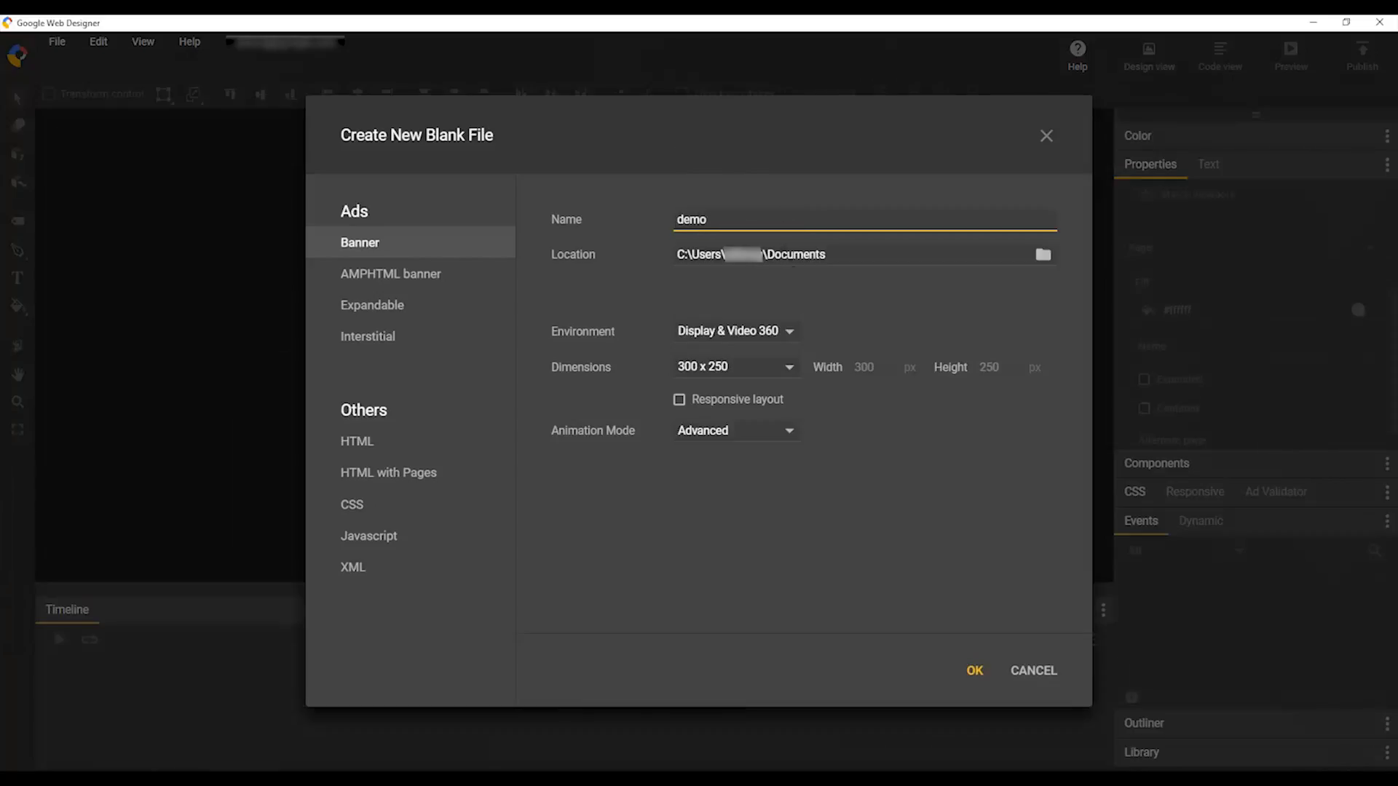
left_click(971, 672)
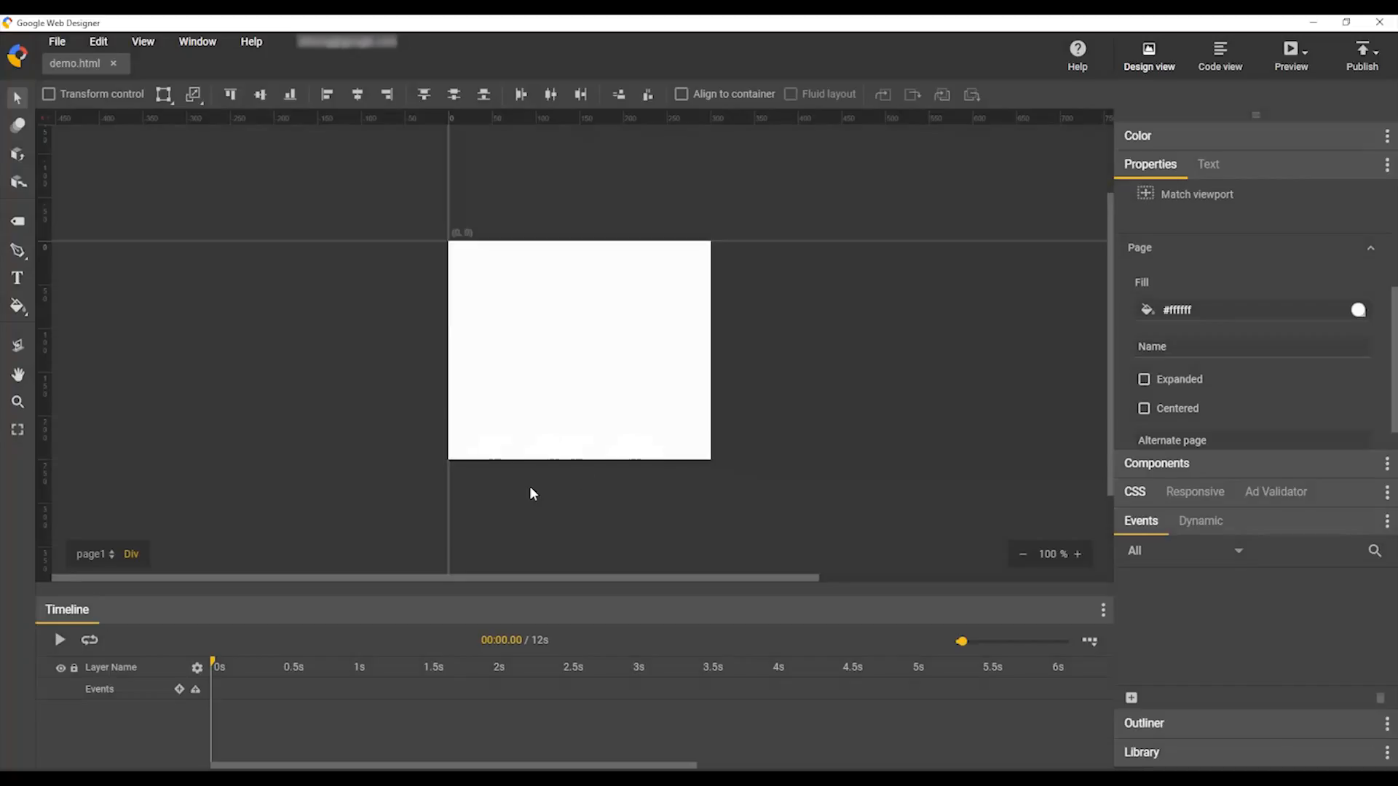
Step: Set the page fill colour to #d3d3d3
left_click(1210, 313)
key("ctrl+a")
type("#d3d3d3")
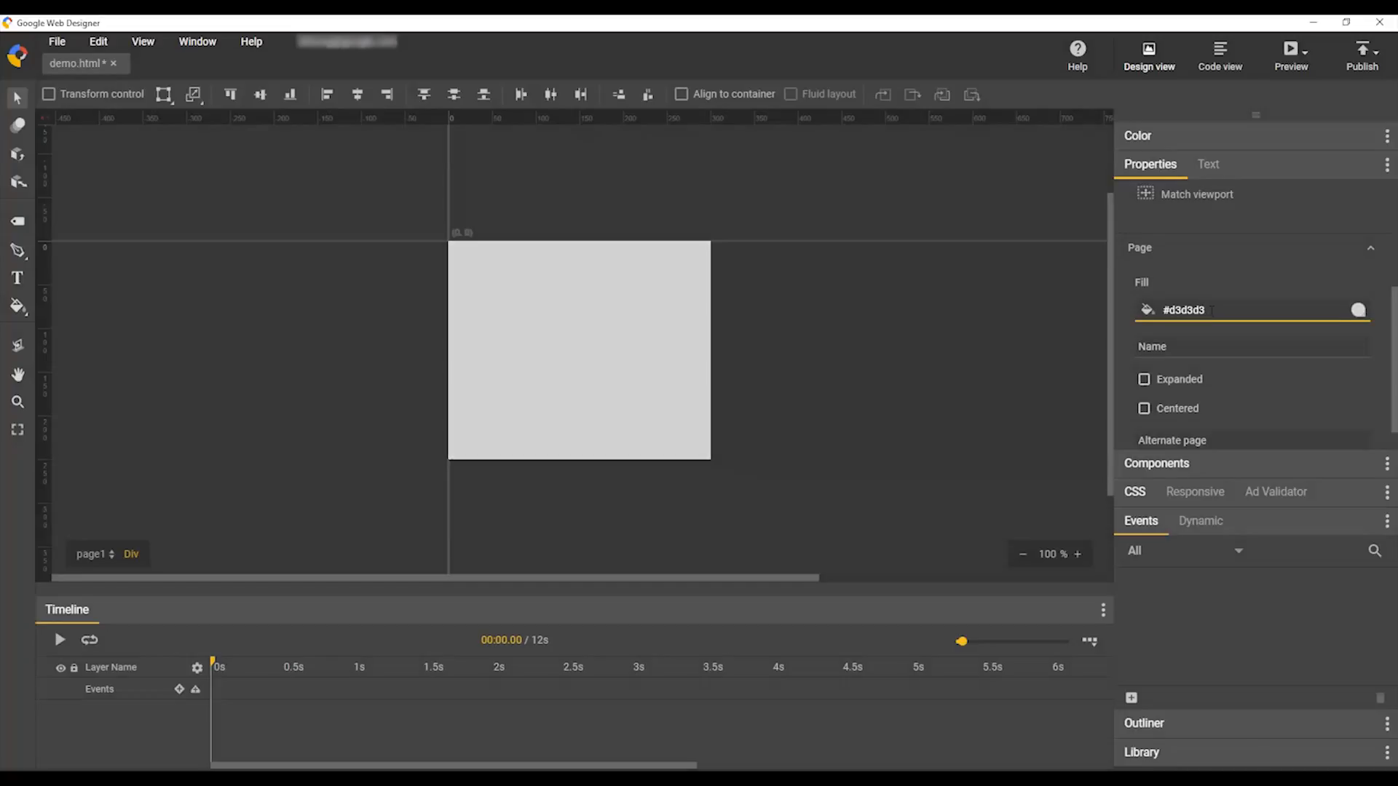
Step: Draw a text box across the top of the stage reading 'sample text'
left_click(17, 277)
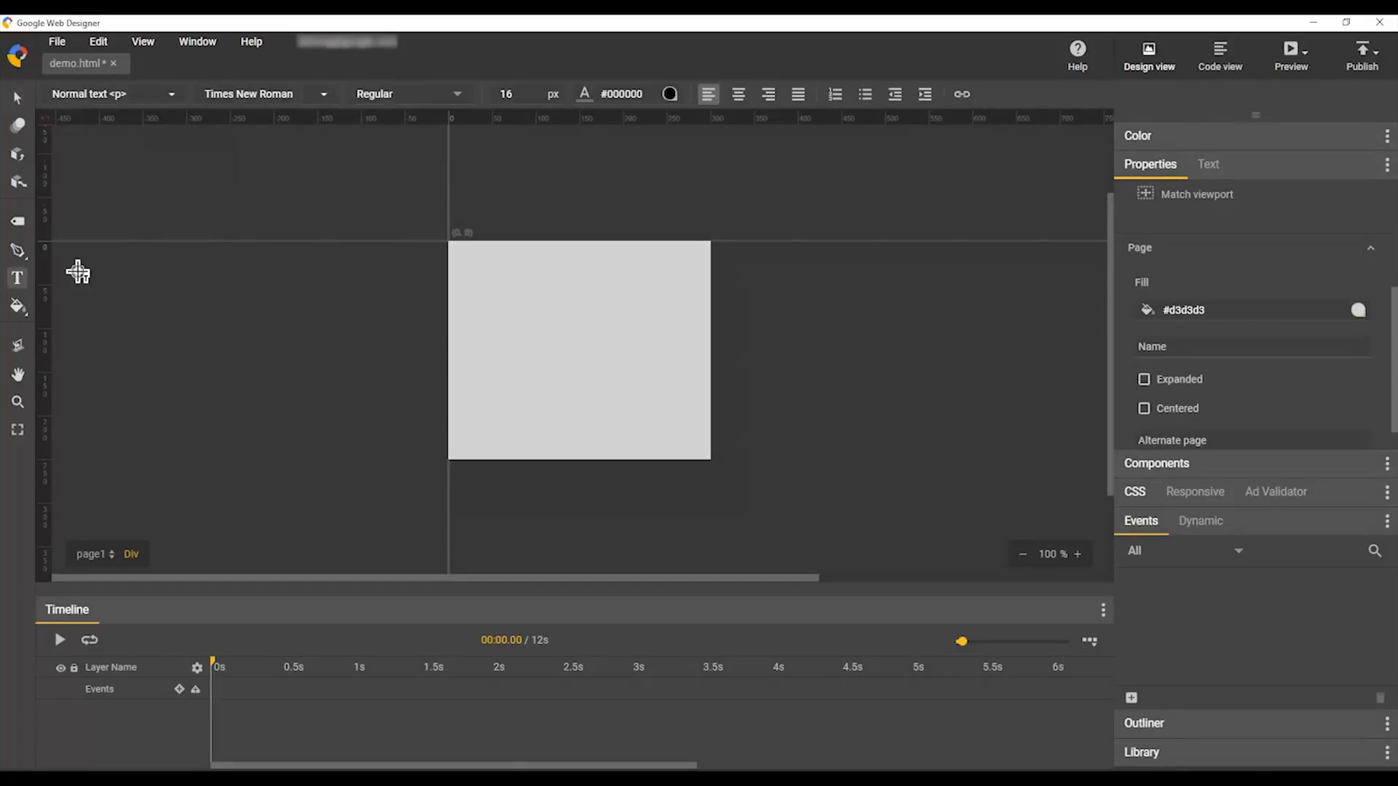
left_click_drag(458, 253, 708, 309)
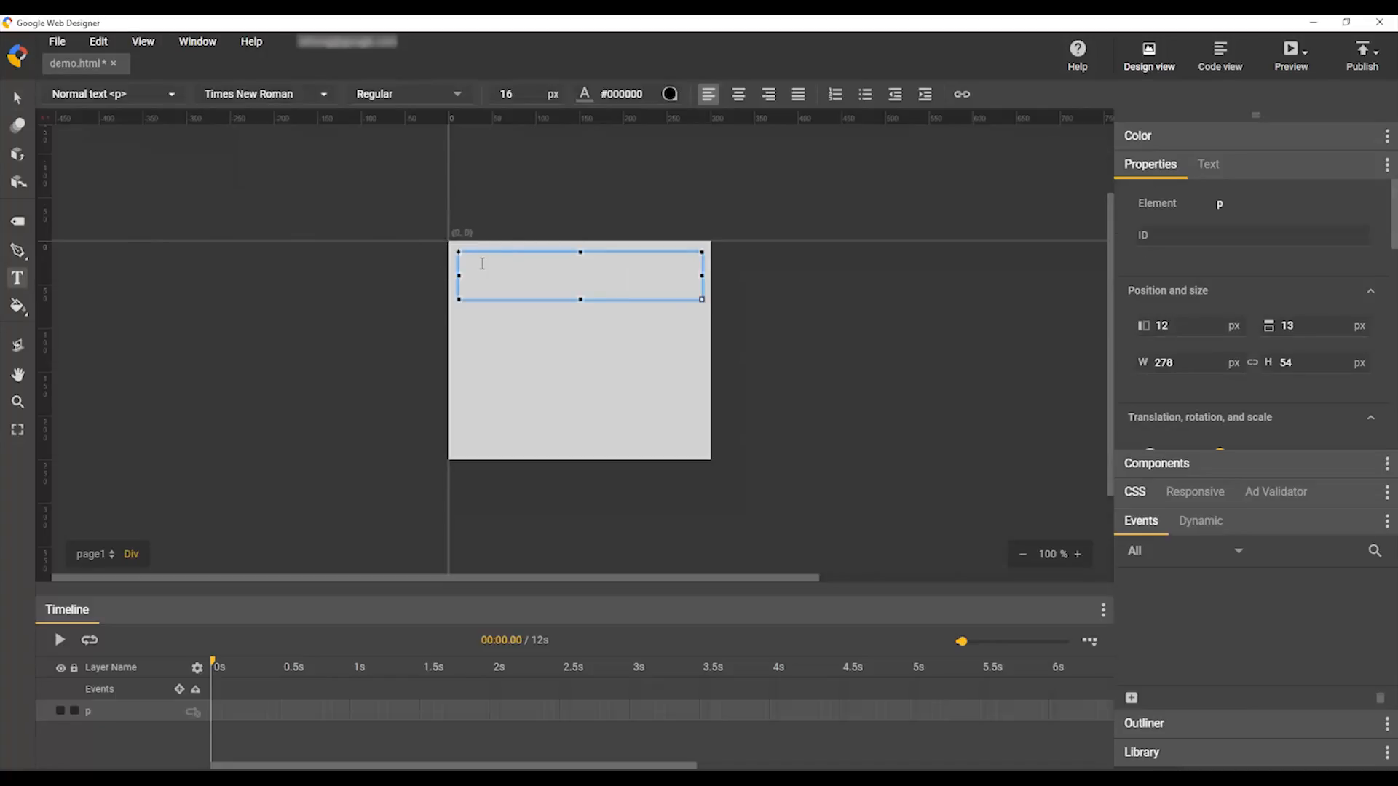
type("sample text")
Step: Rename the text layer to name-txt
left_click(24, 101)
double_click(149, 711)
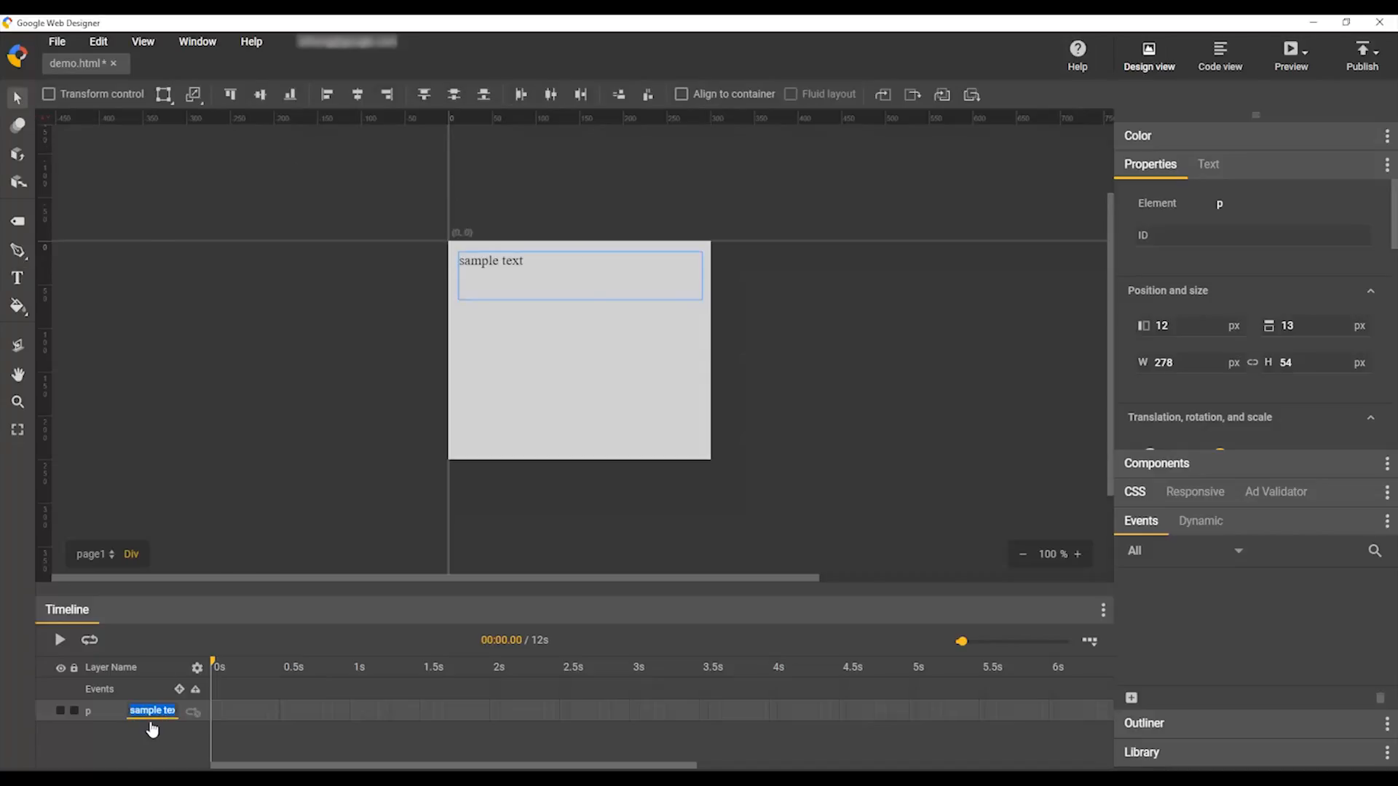
type("name-txt")
key("Return")
left_click(1210, 527)
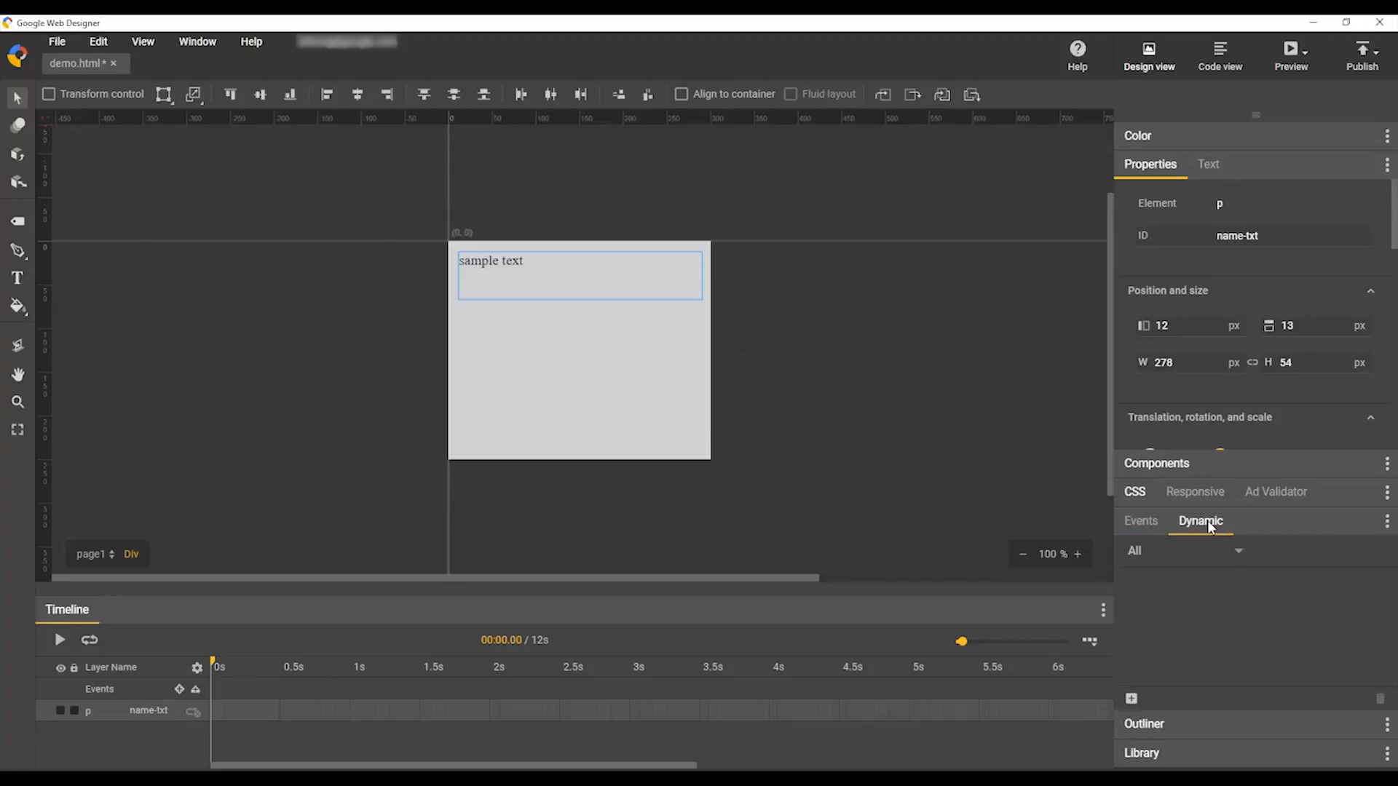
Step: Add dynamic properties using a Custom Studio profile schema and the Studio account
left_click(1132, 700)
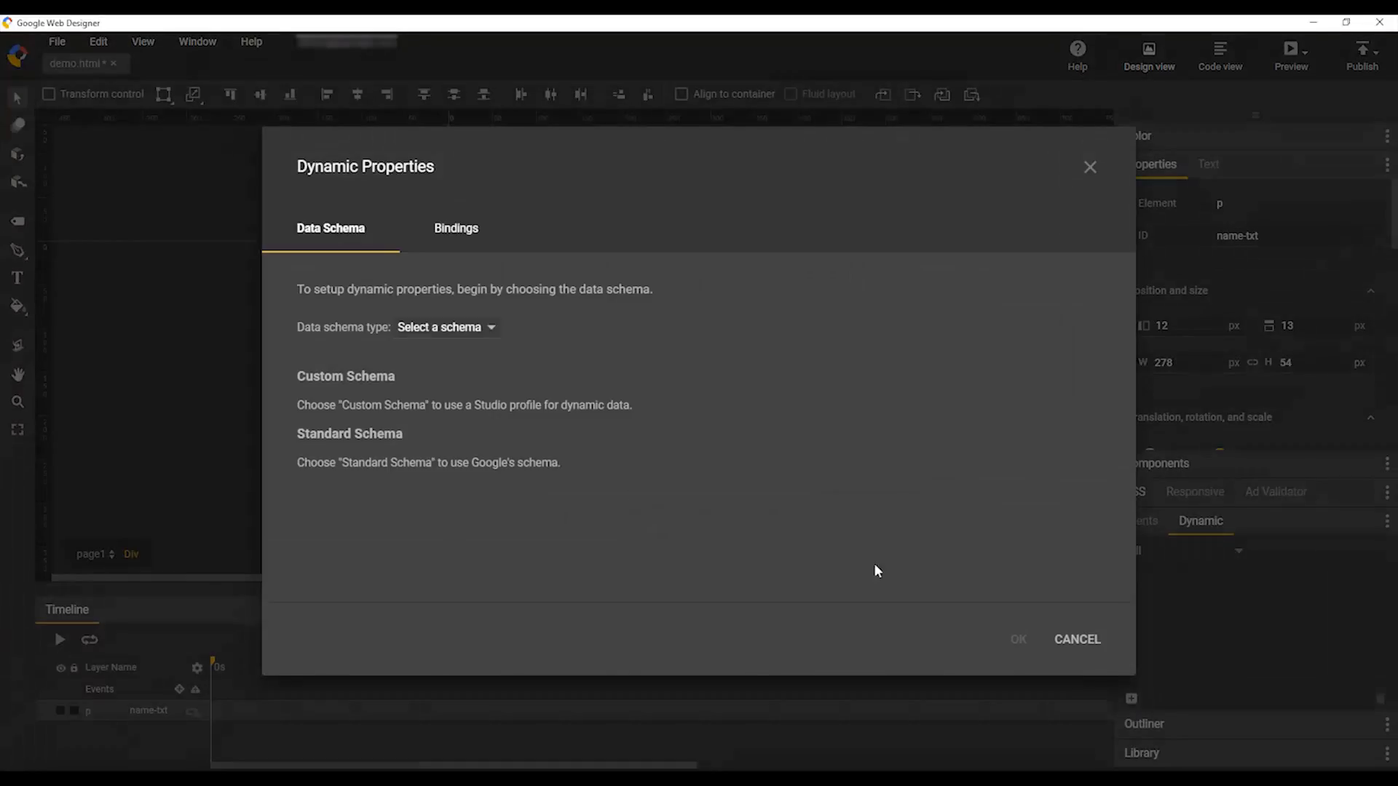
left_click(460, 333)
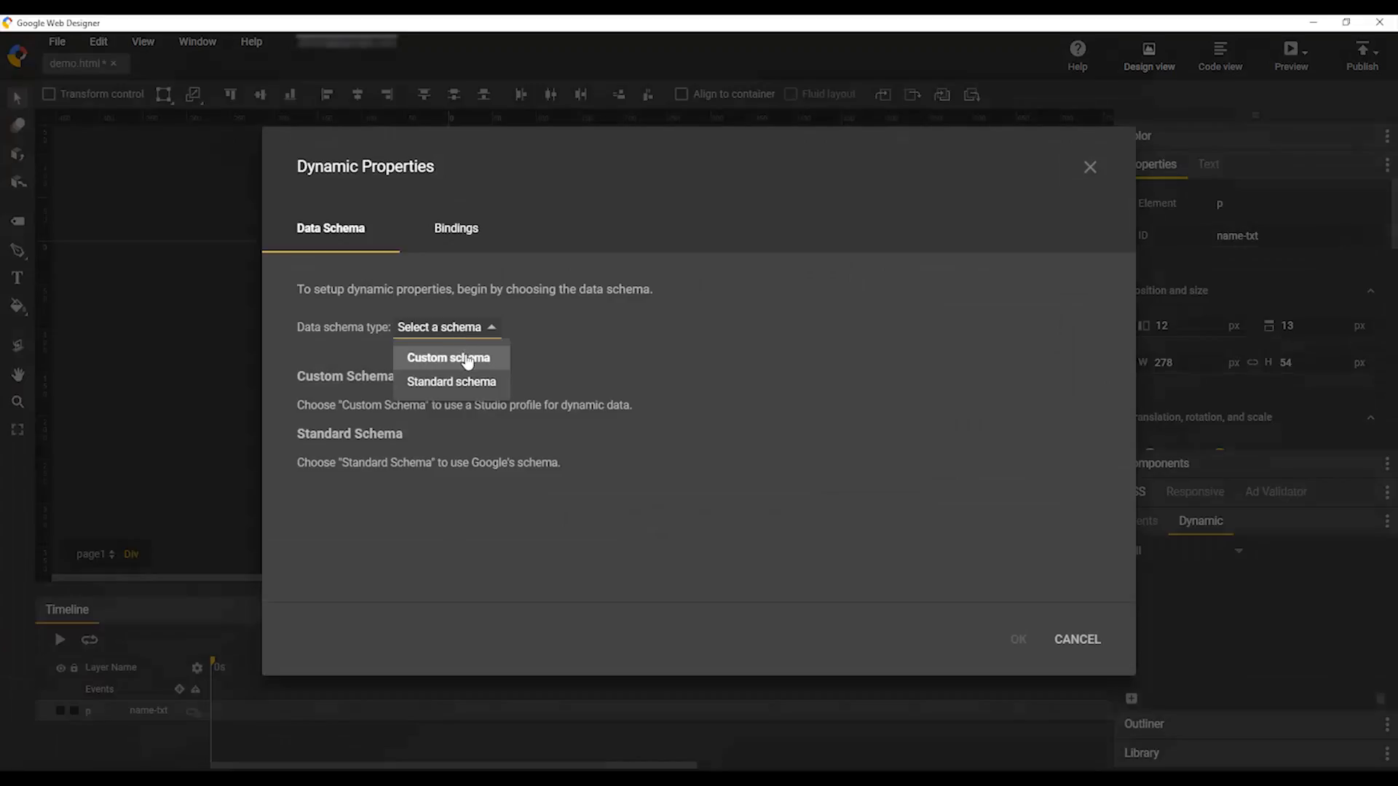
left_click(466, 358)
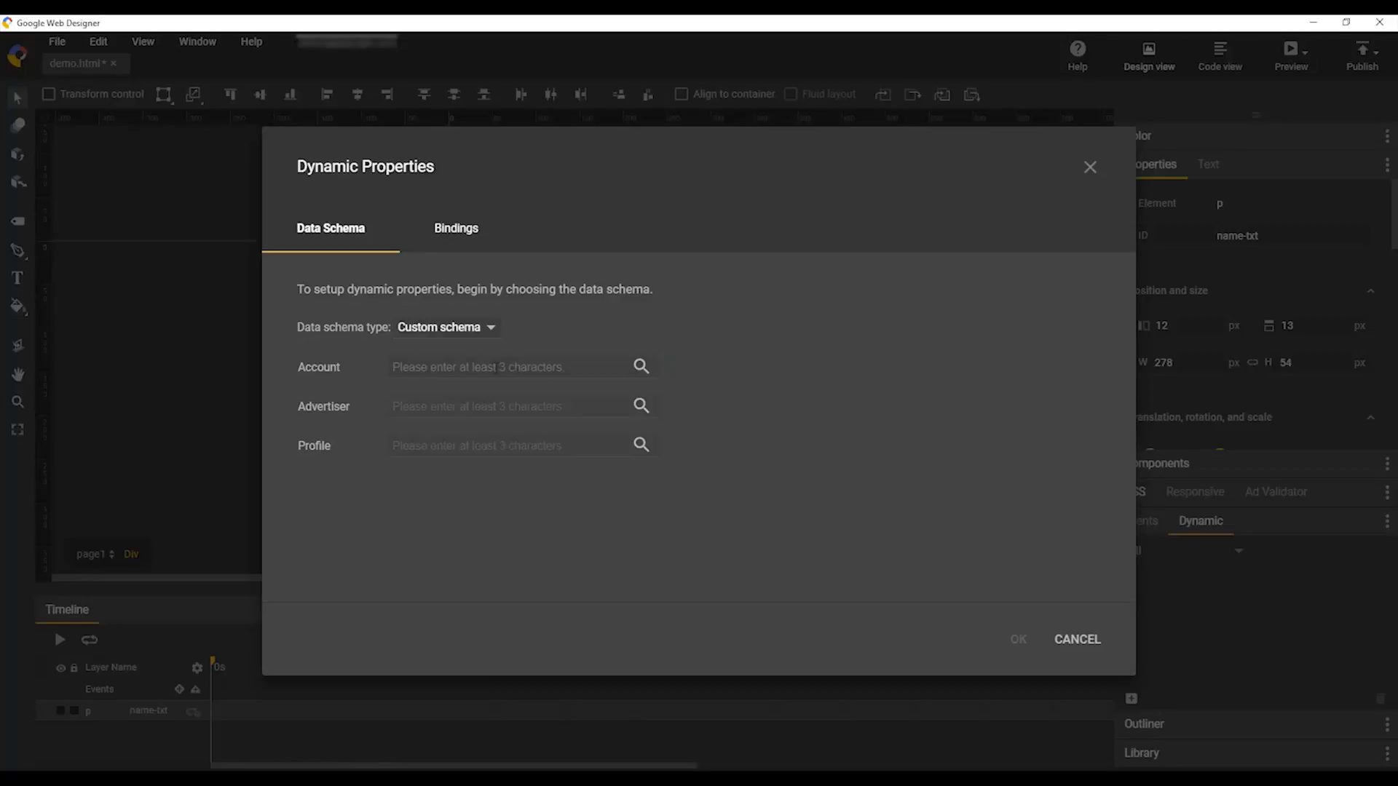
left_click(496, 366)
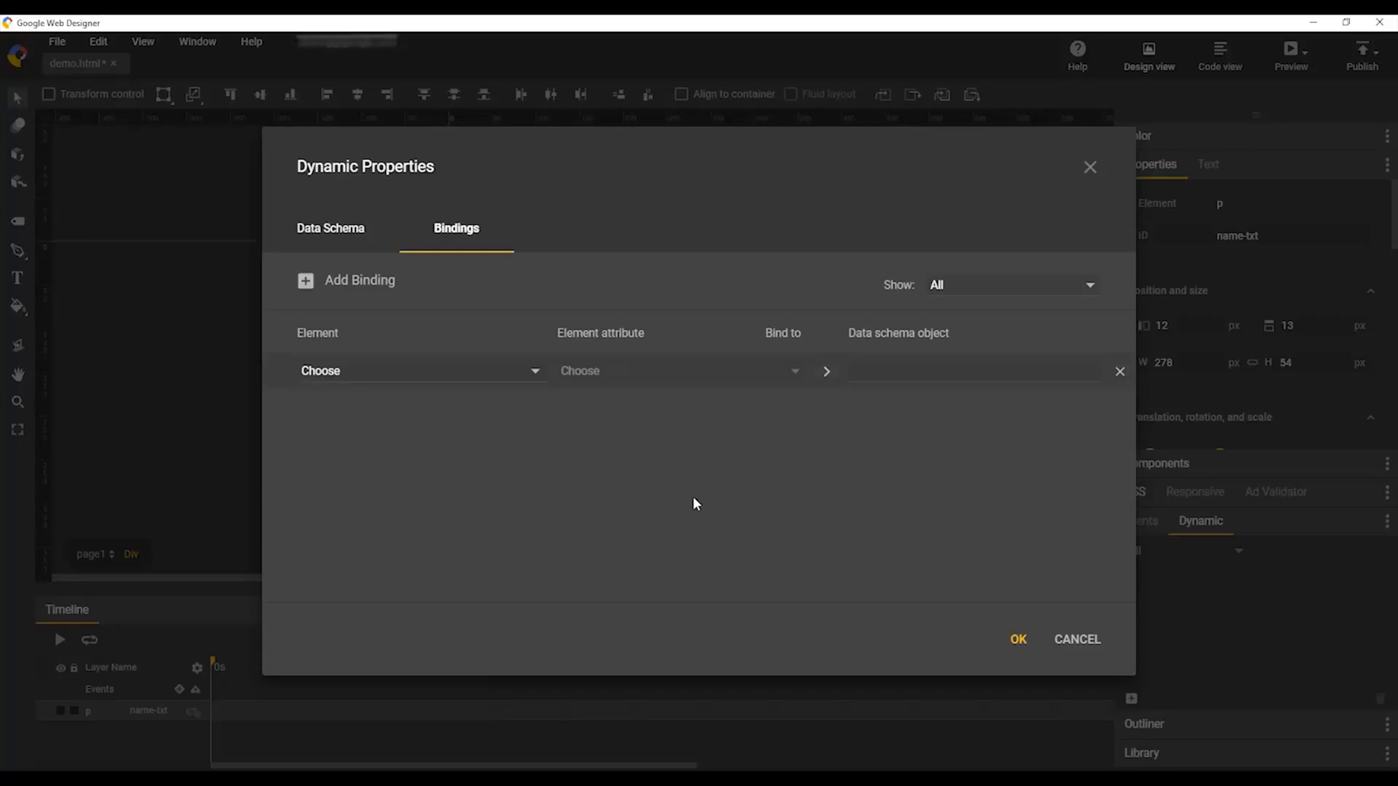
Step: Bind the name-txt paragraph's Text content to Sheet1 row 0 Name
left_click(462, 382)
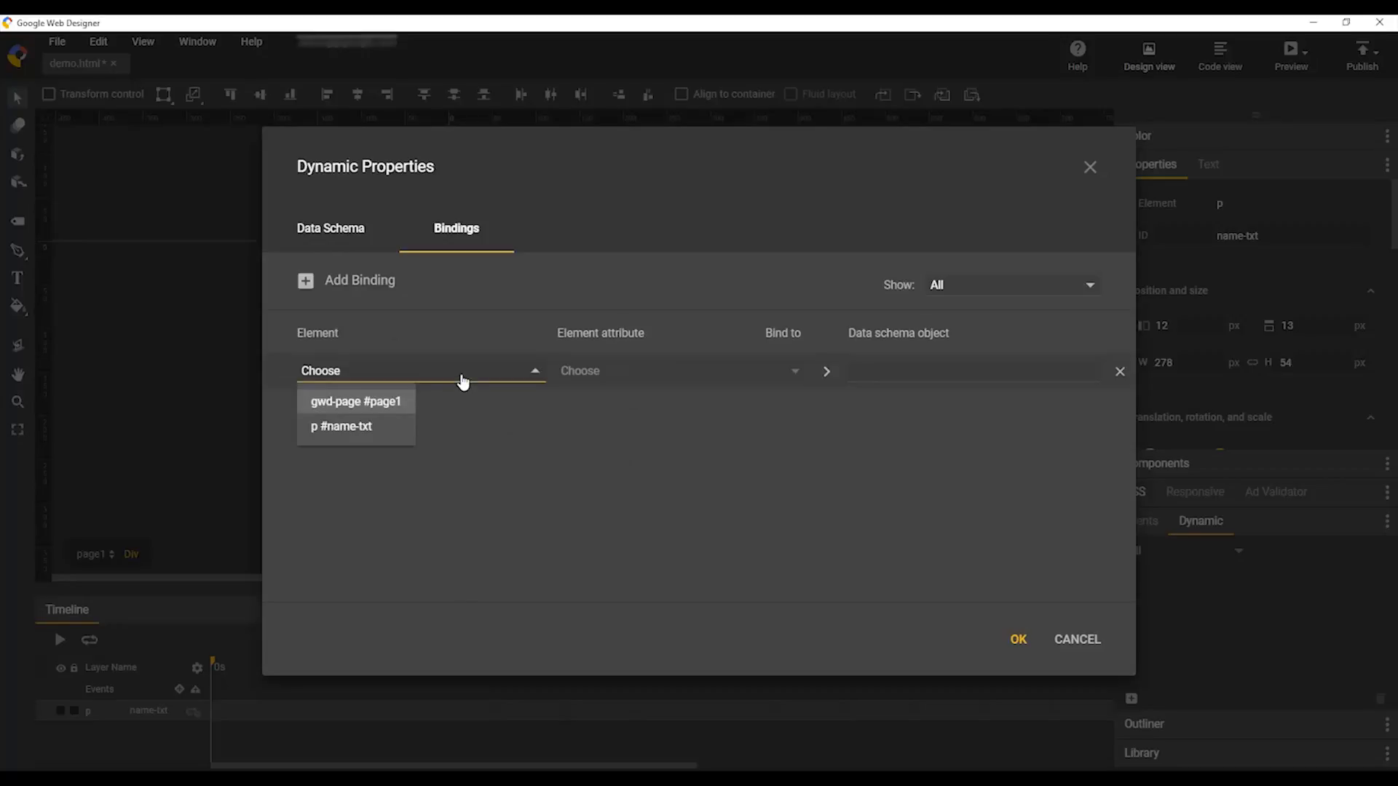
left_click(380, 430)
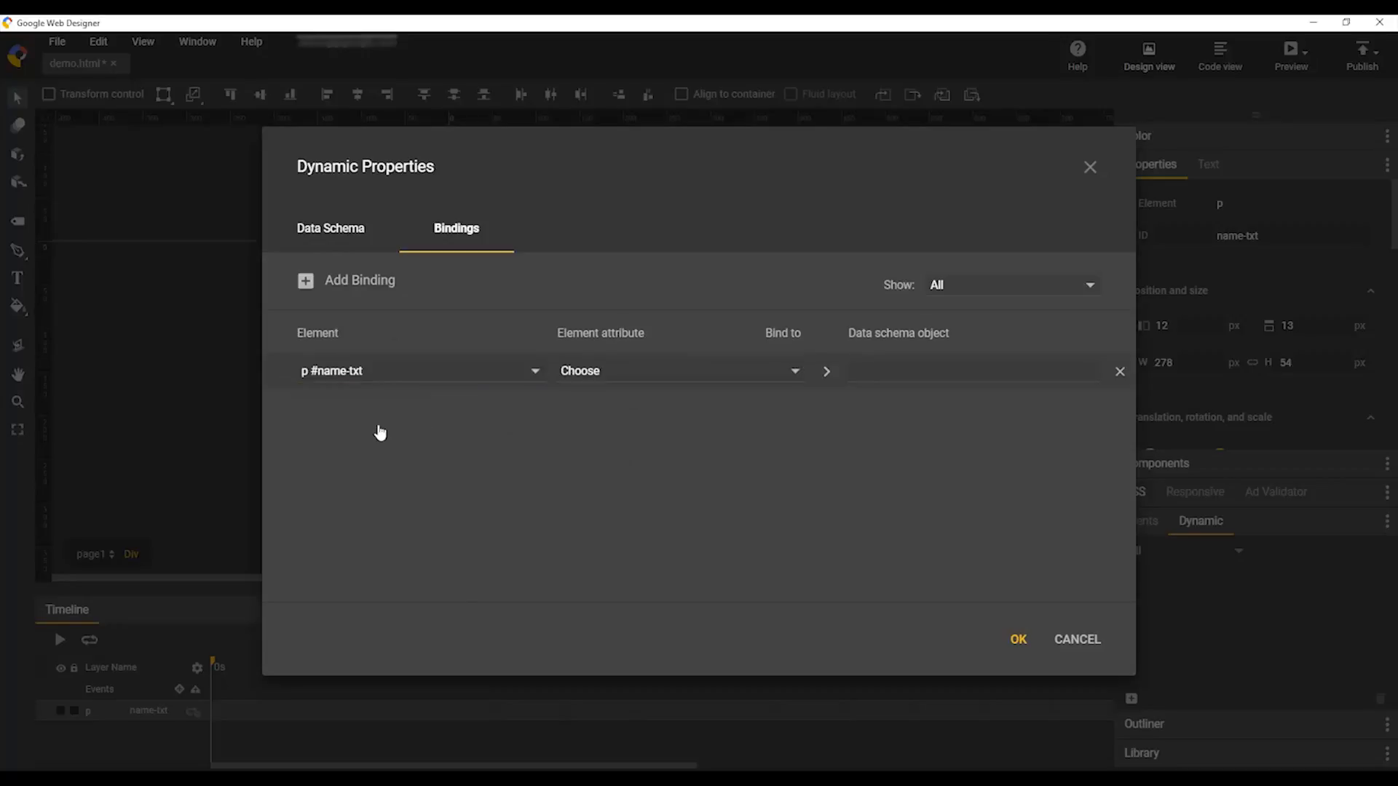
left_click(679, 373)
scroll(688, 444, "down", 3)
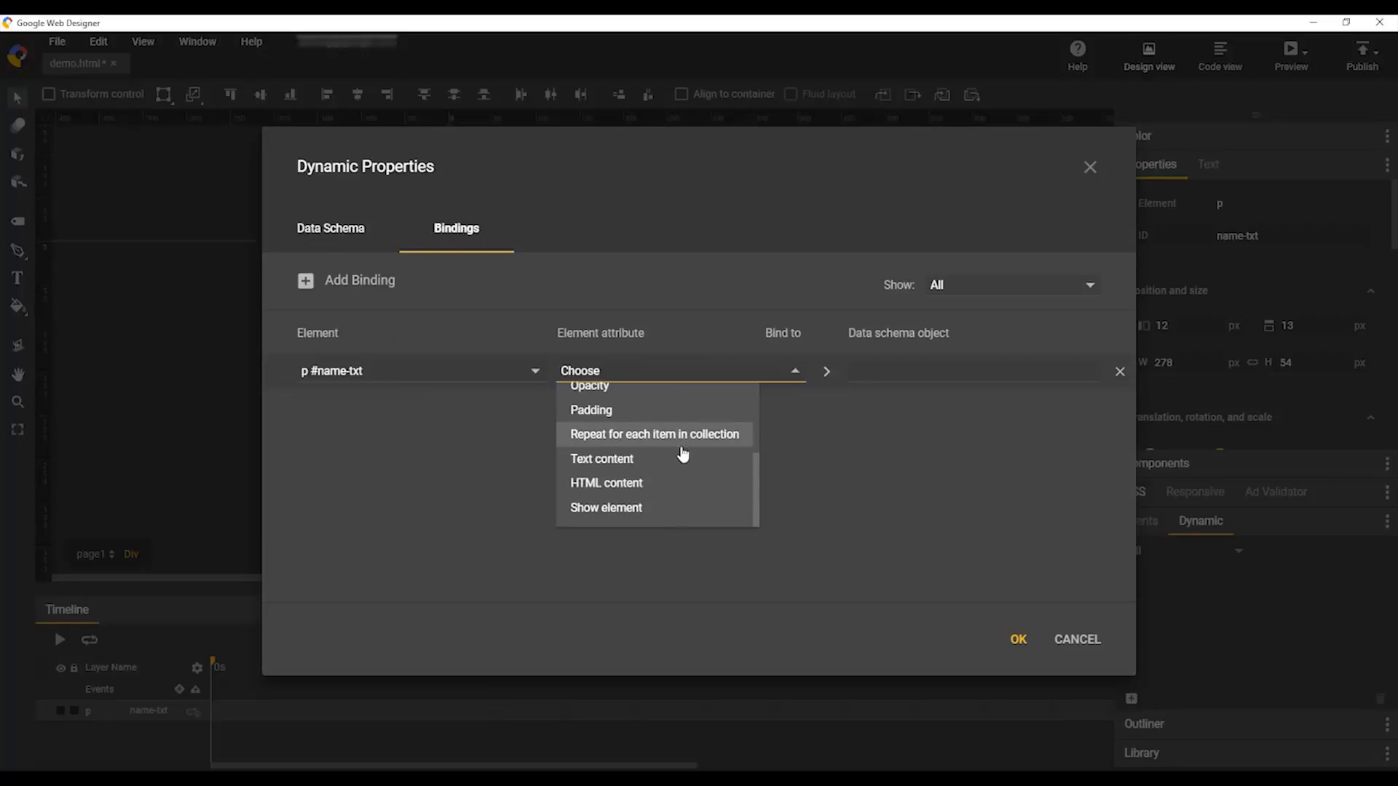
left_click(677, 457)
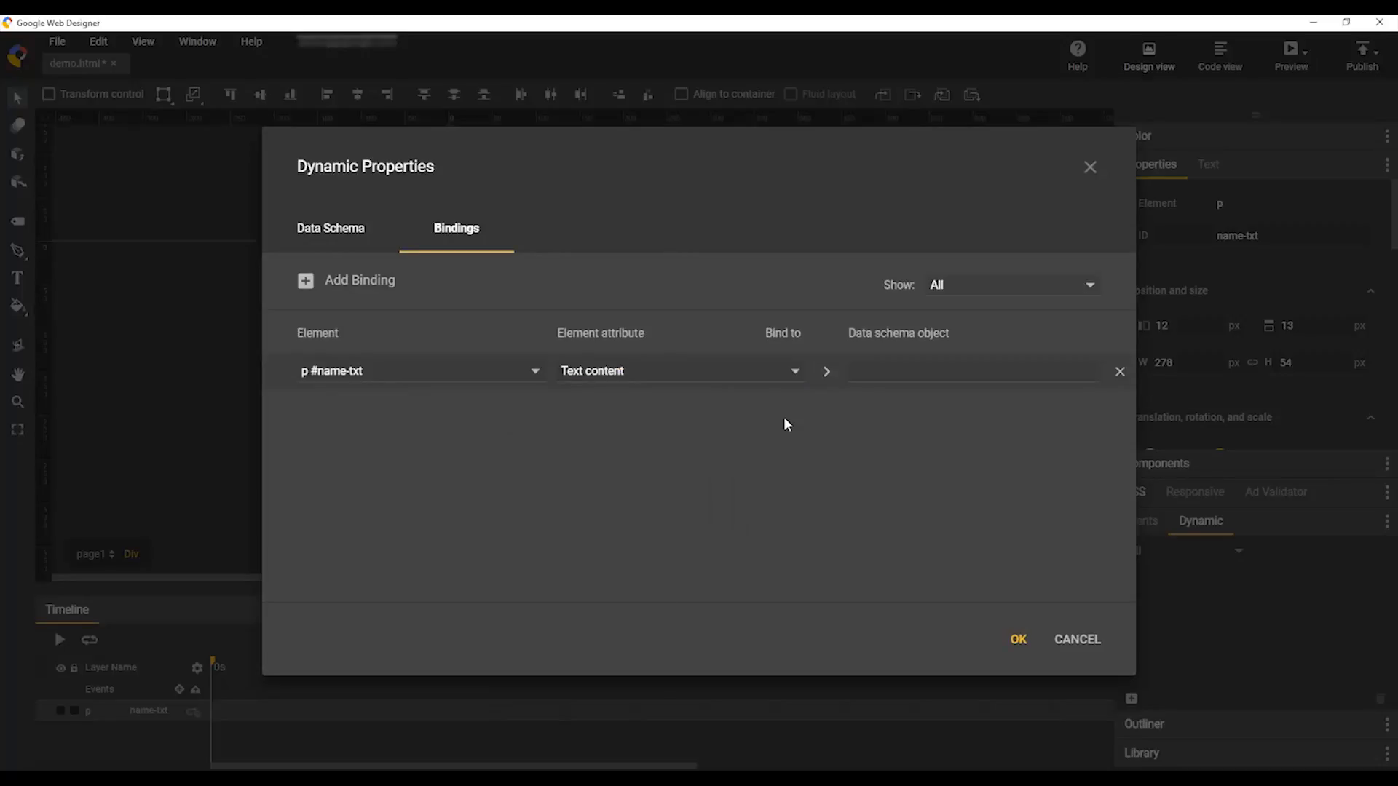
left_click(867, 372)
left_click(867, 429)
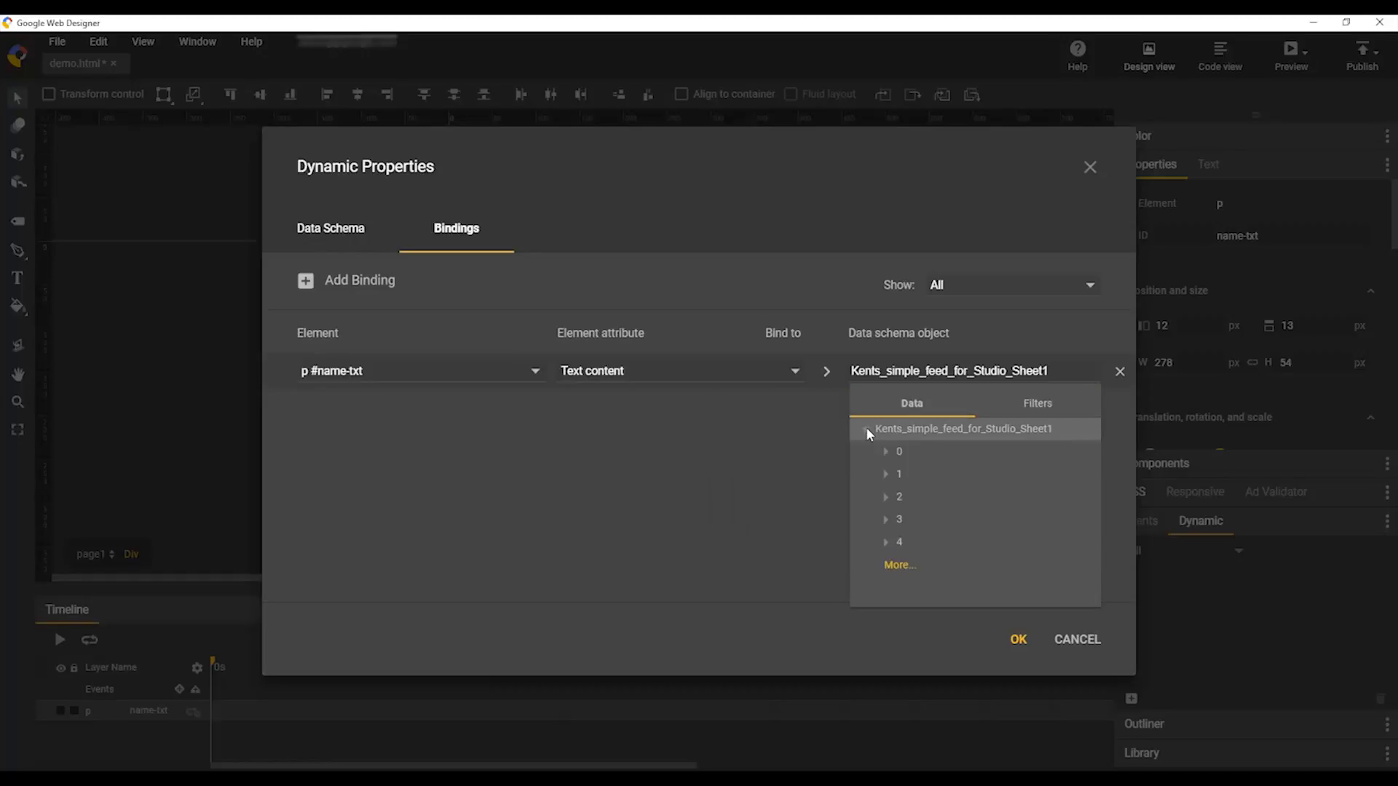
left_click(884, 452)
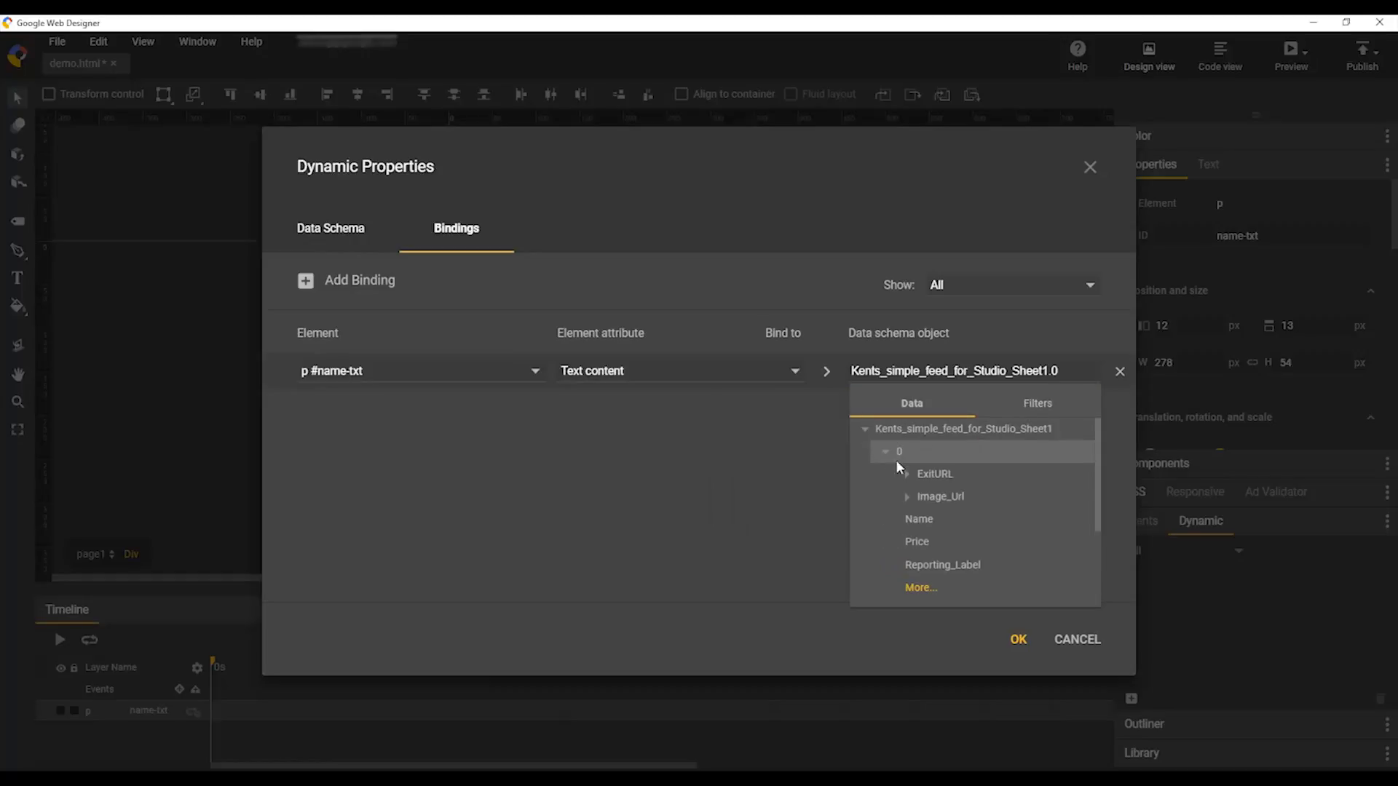
left_click(906, 518)
left_click(1017, 639)
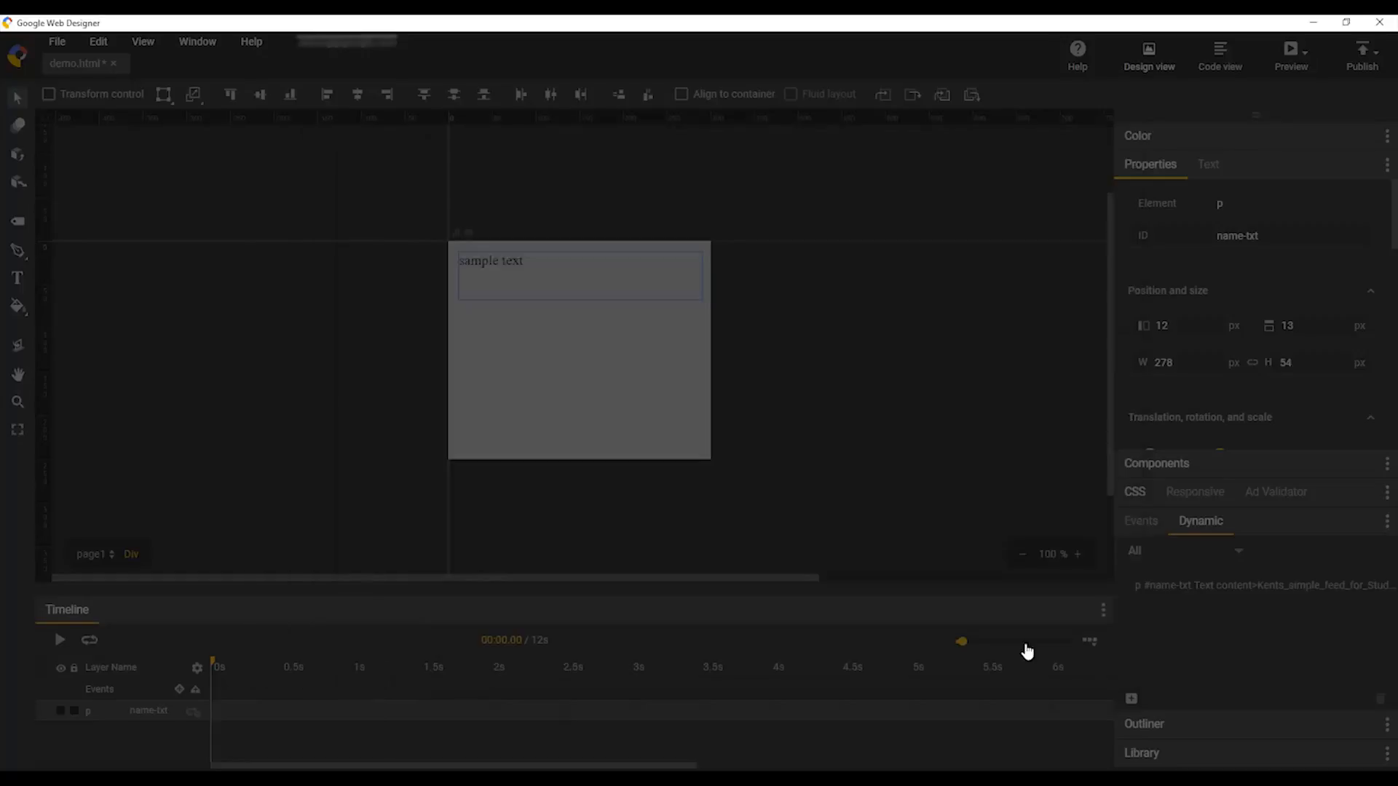
Step: Preview the banner, then start a new click event targeting page1
left_click(1308, 61)
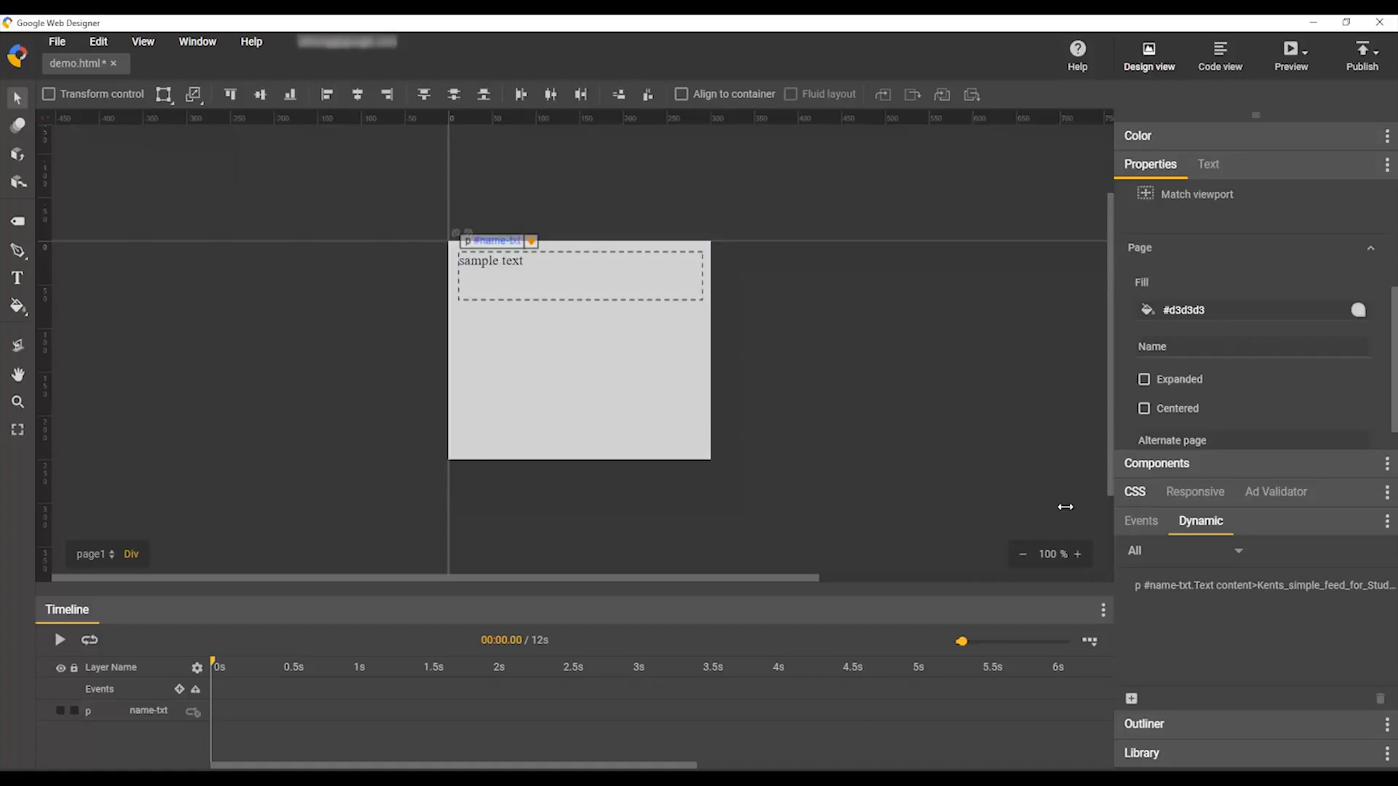
left_click(1139, 523)
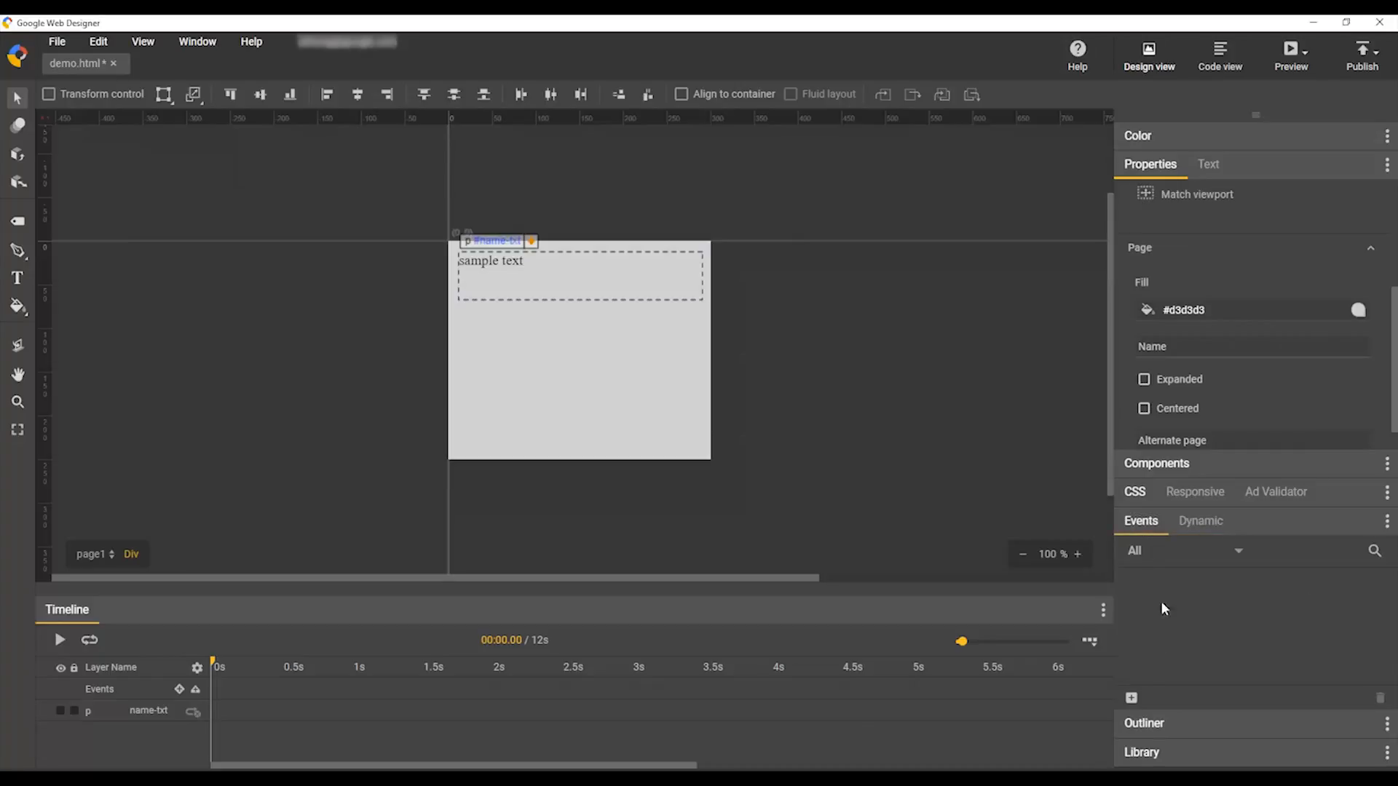
left_click(1132, 700)
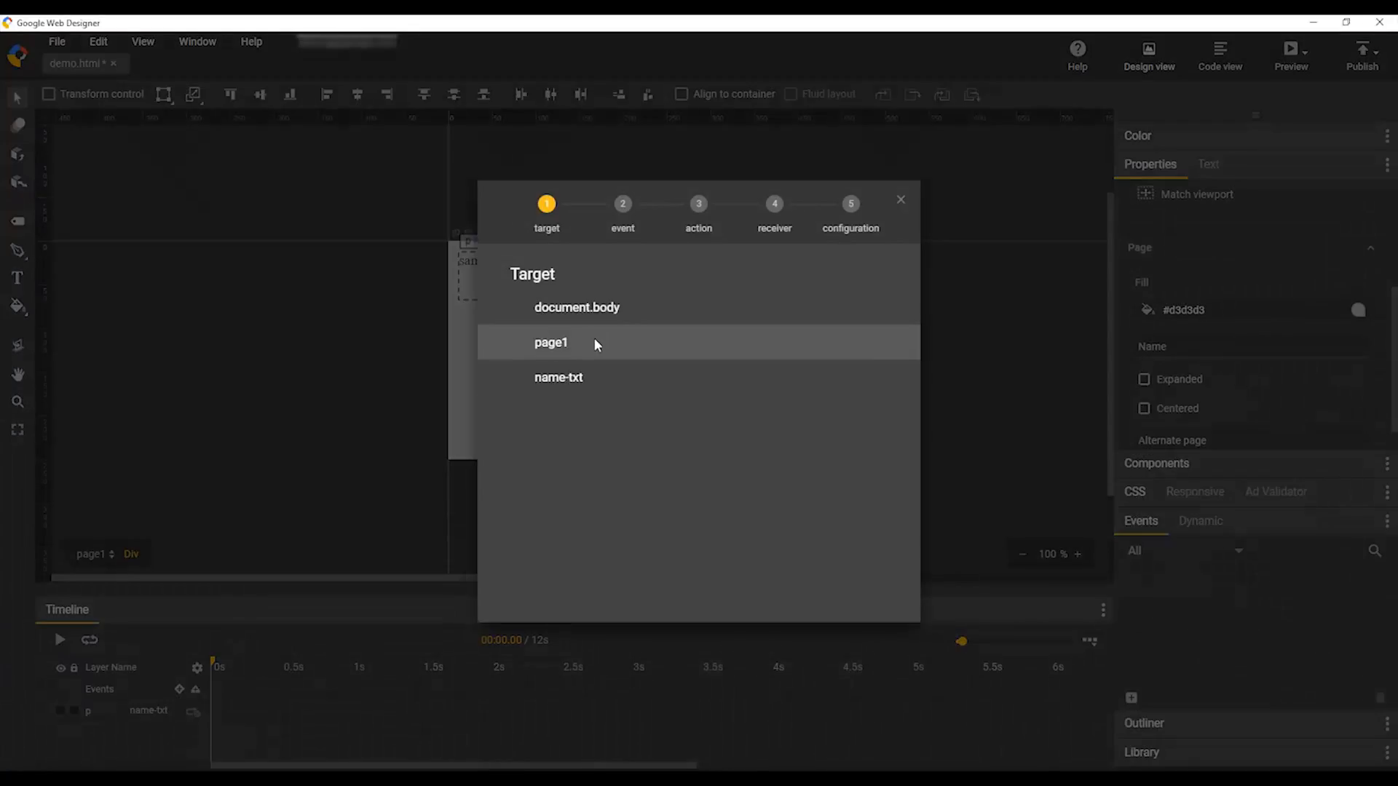
left_click(595, 340)
left_click(618, 308)
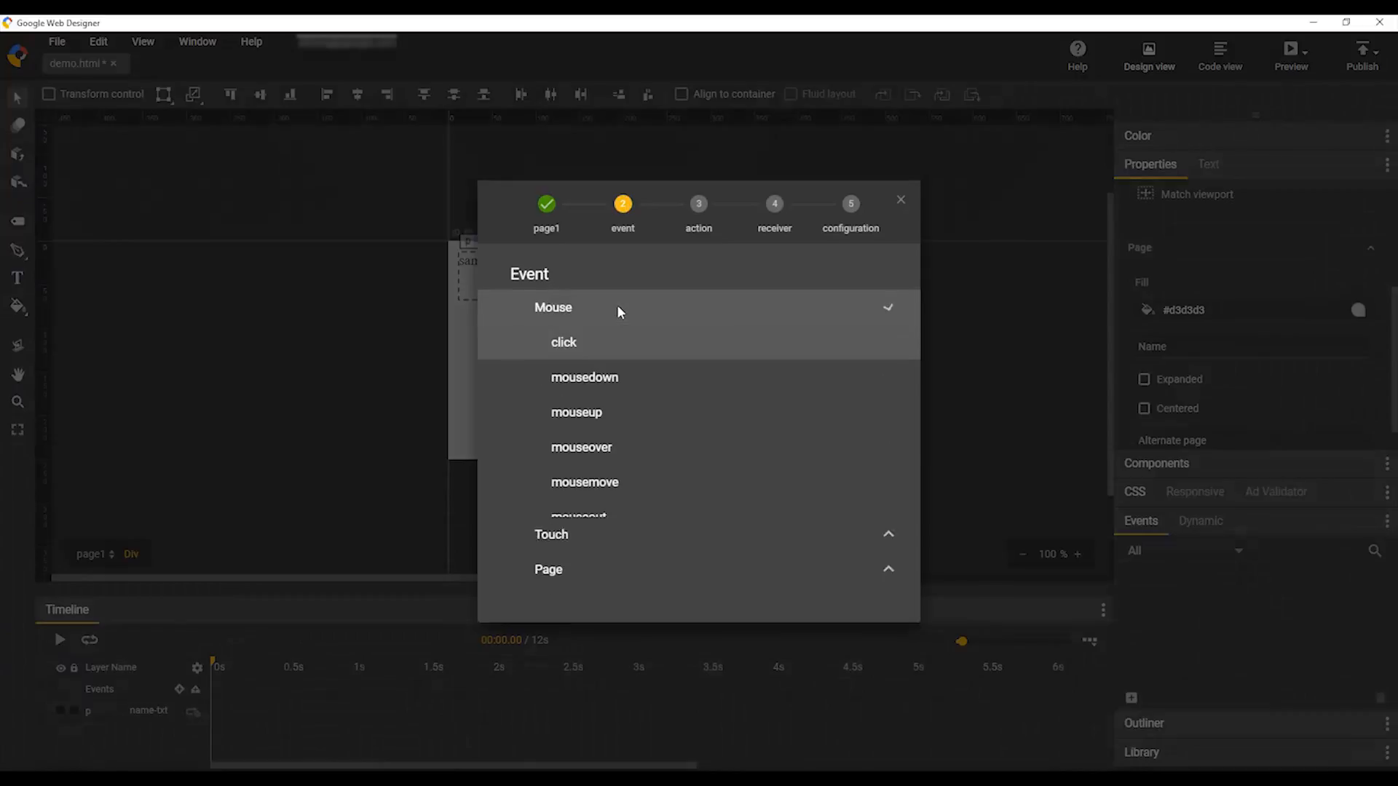
left_click(610, 343)
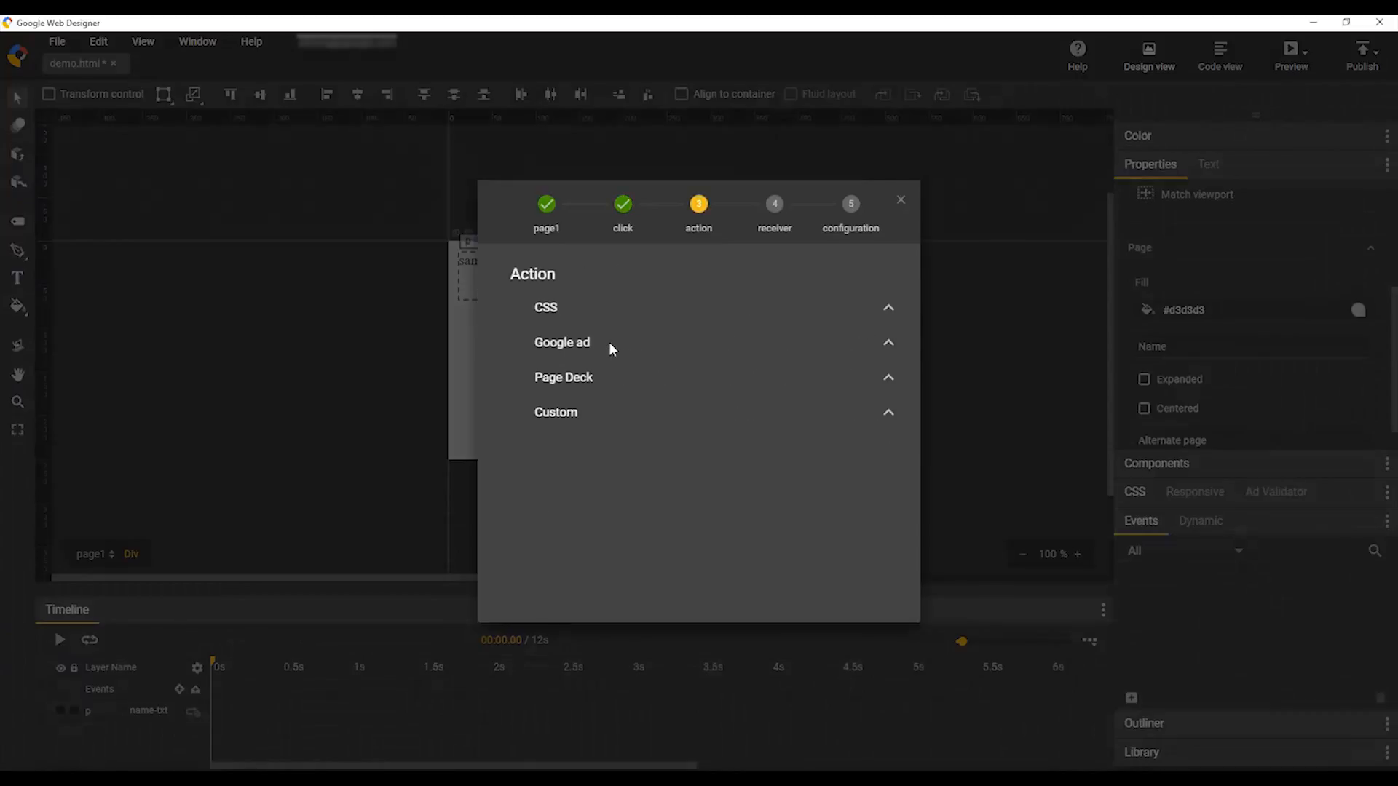
left_click(609, 343)
left_click(611, 445)
left_click(621, 315)
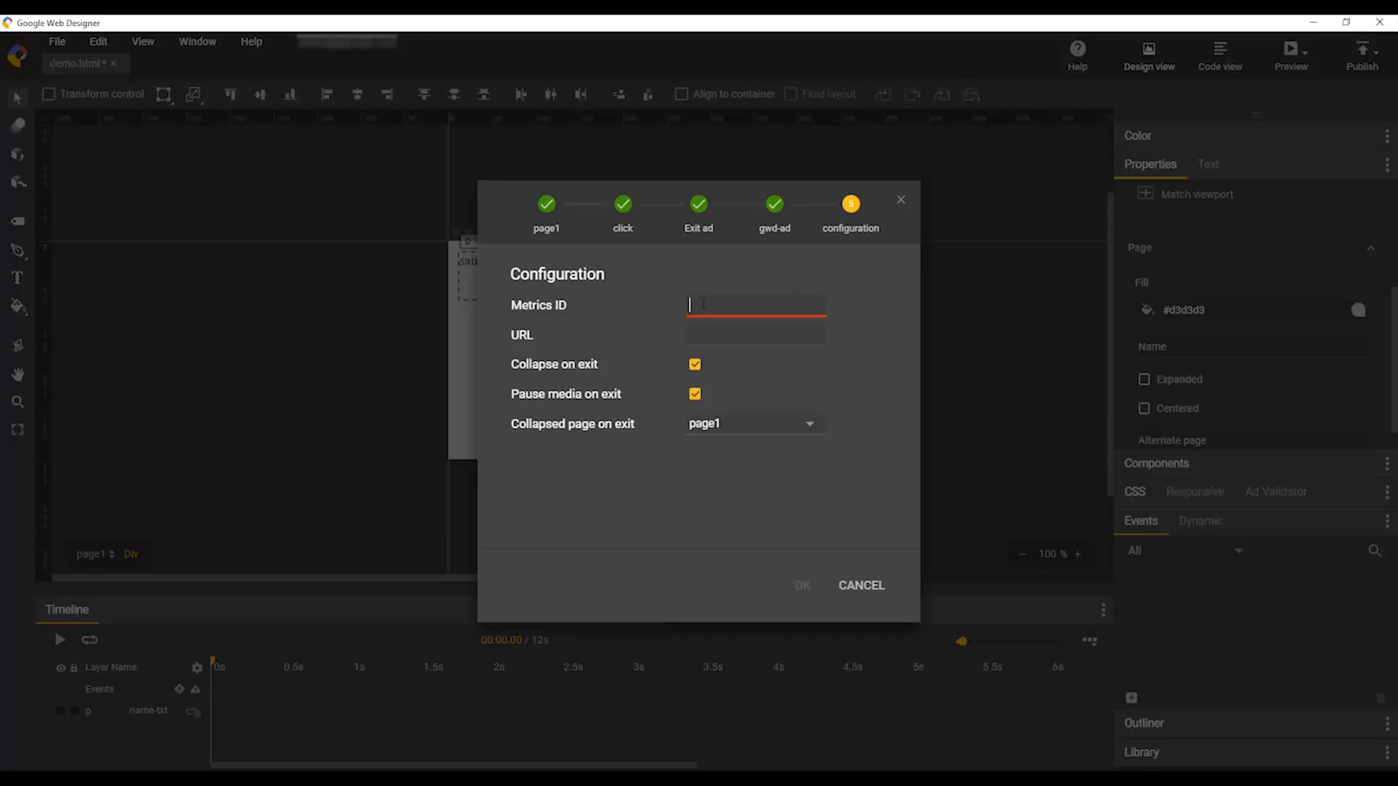
type("exit")
left_click(755, 334)
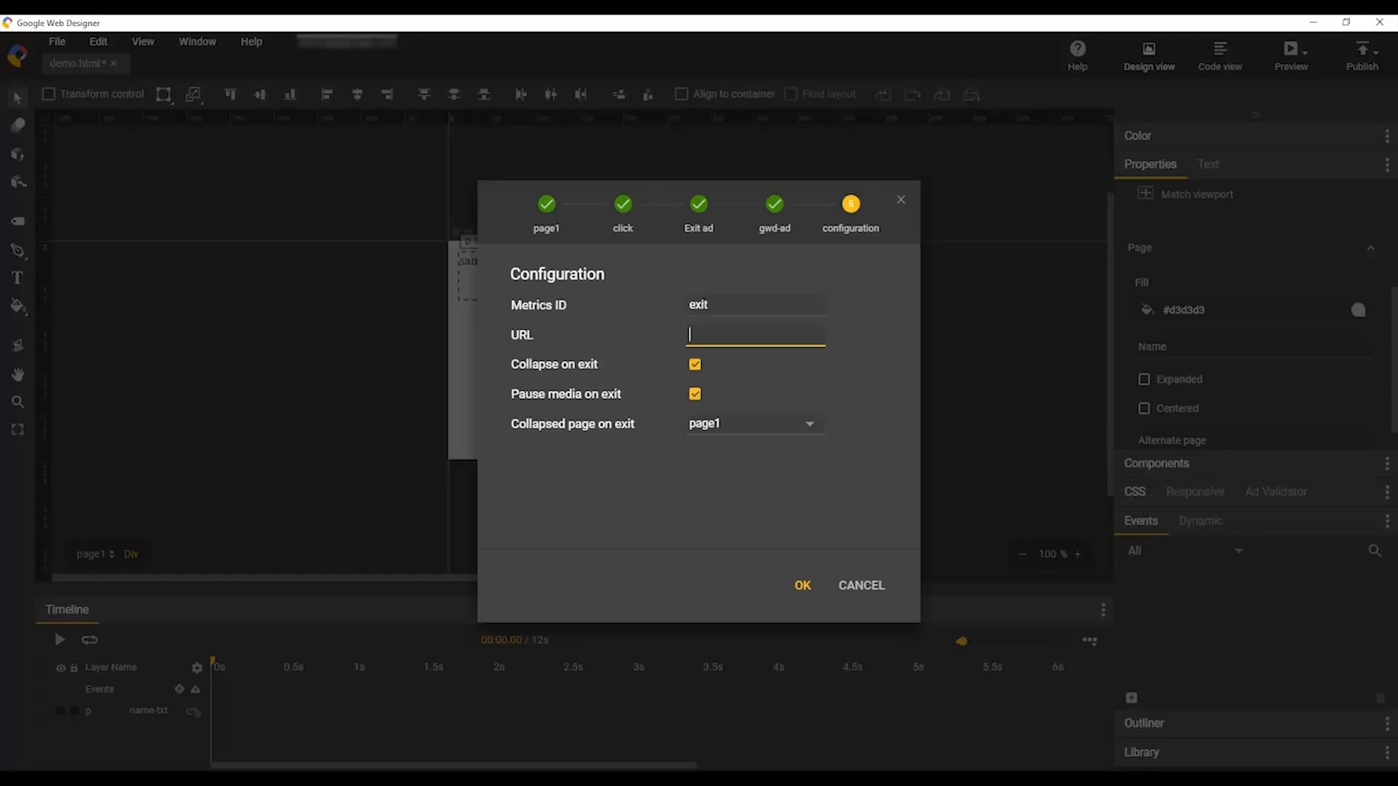
type("http://www")
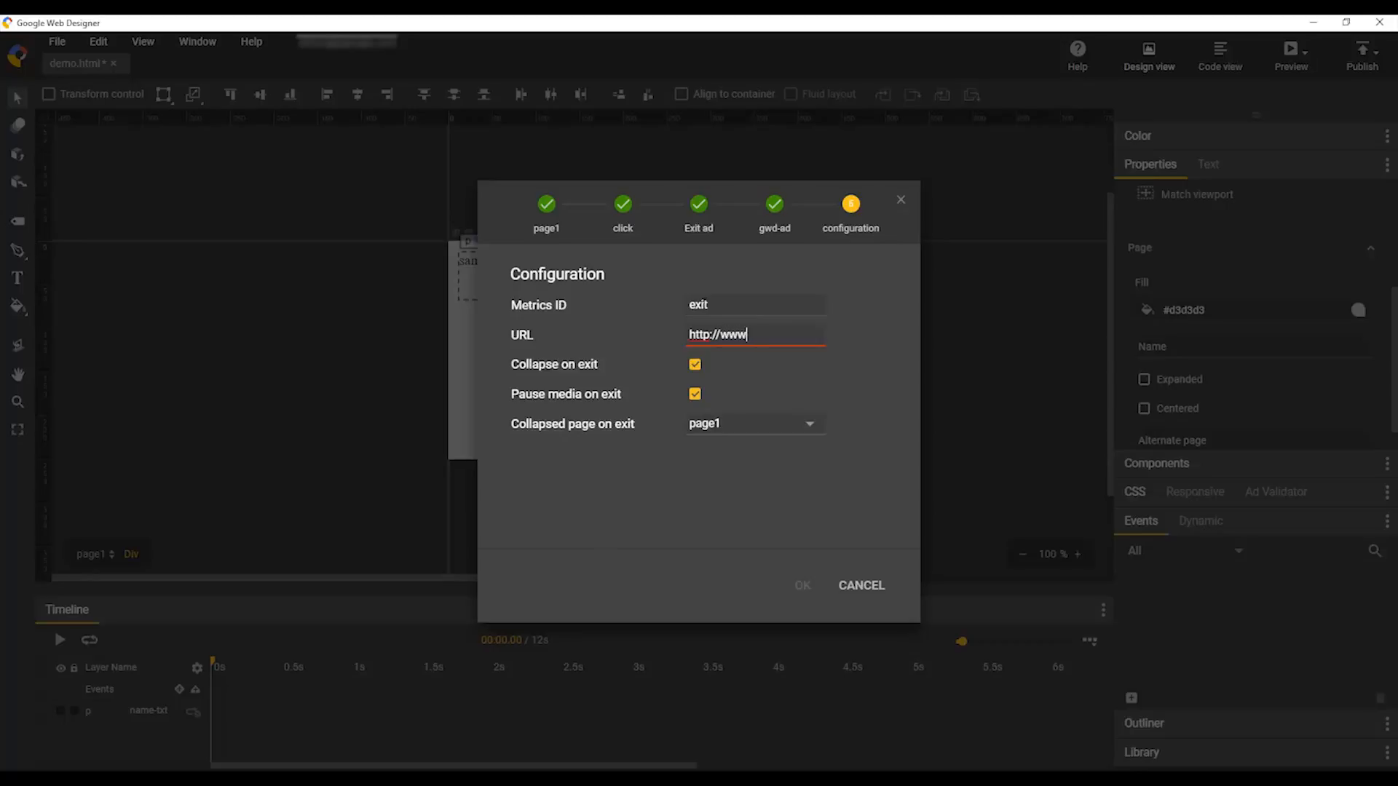
type(".google.com")
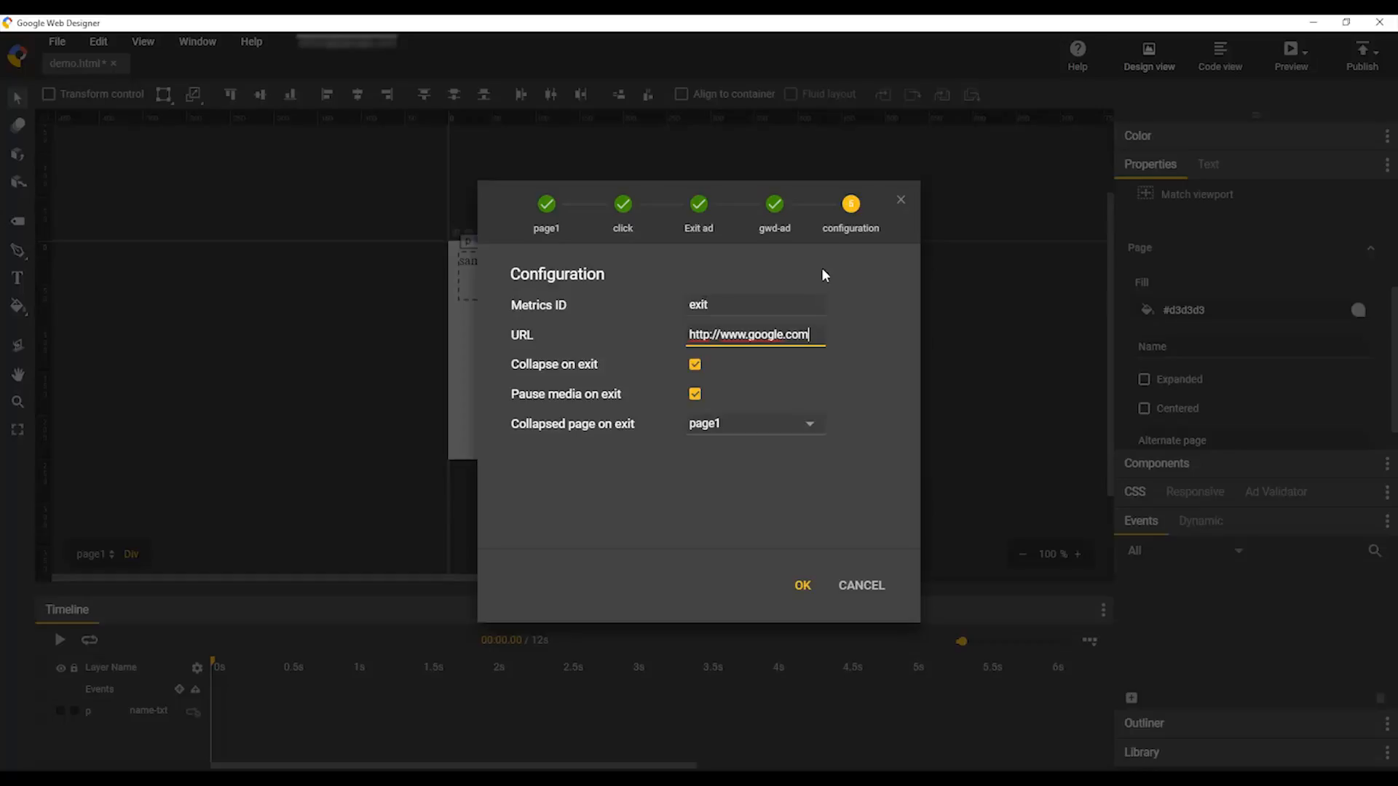
left_click(799, 586)
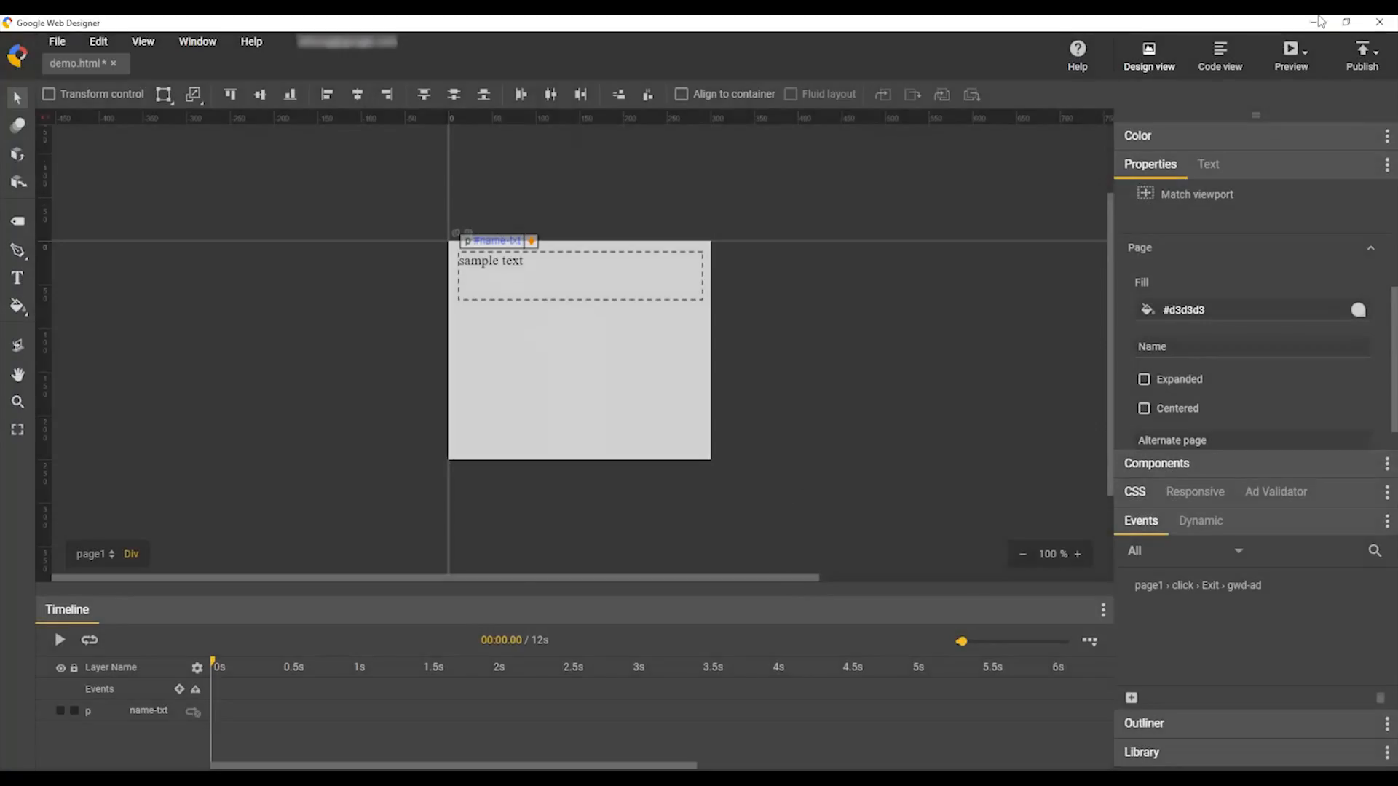
Step: Publish the banner to Studio as the new creative demo-studio-dynamic
left_click(1375, 53)
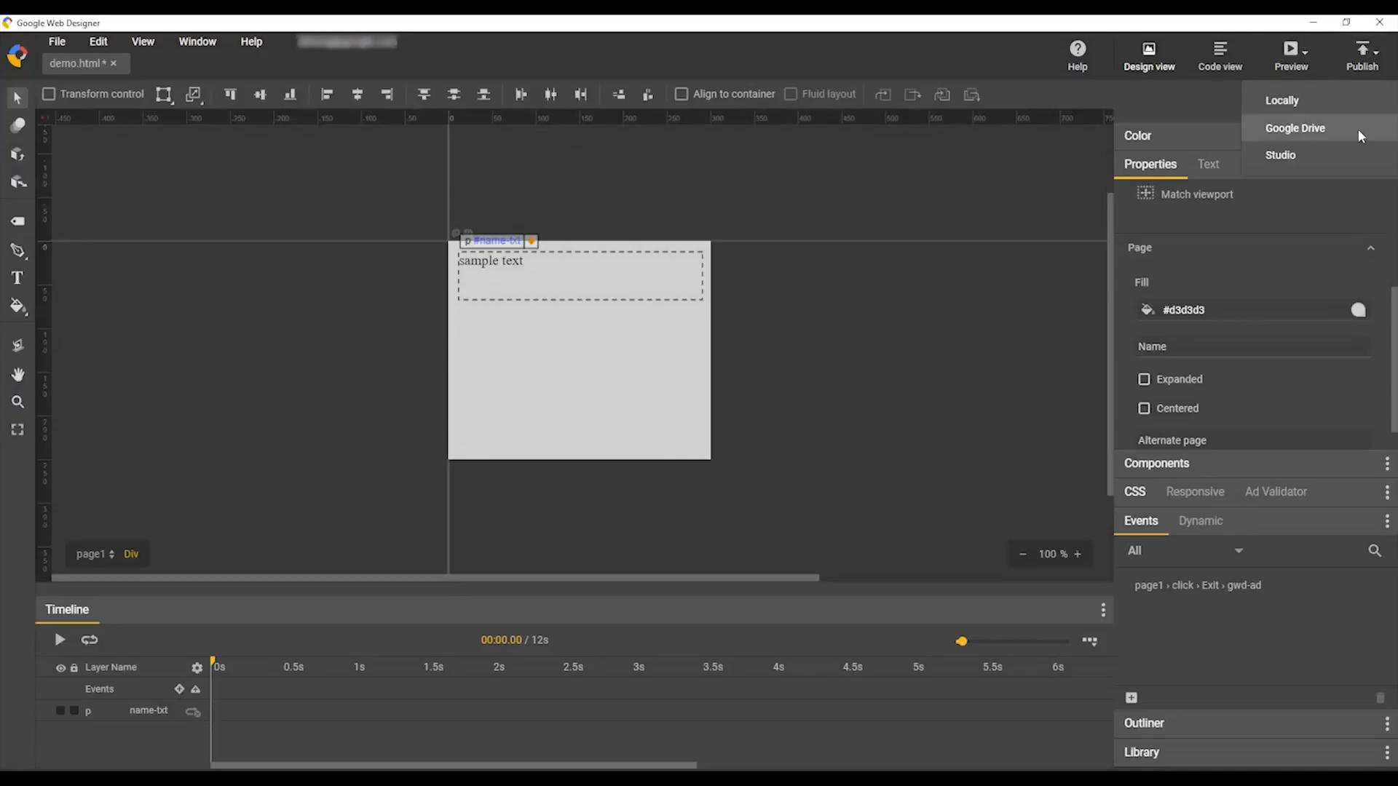
left_click(1333, 156)
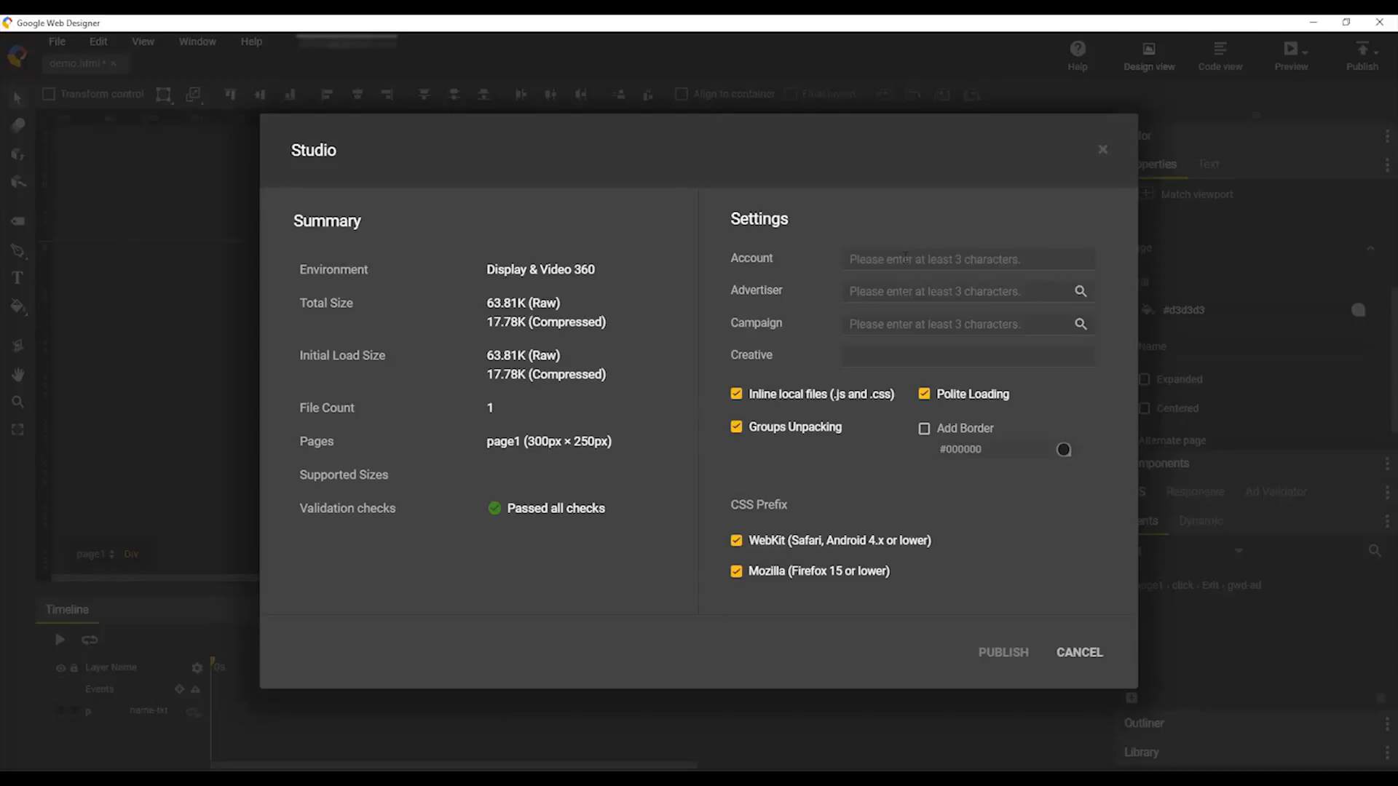
left_click(880, 356)
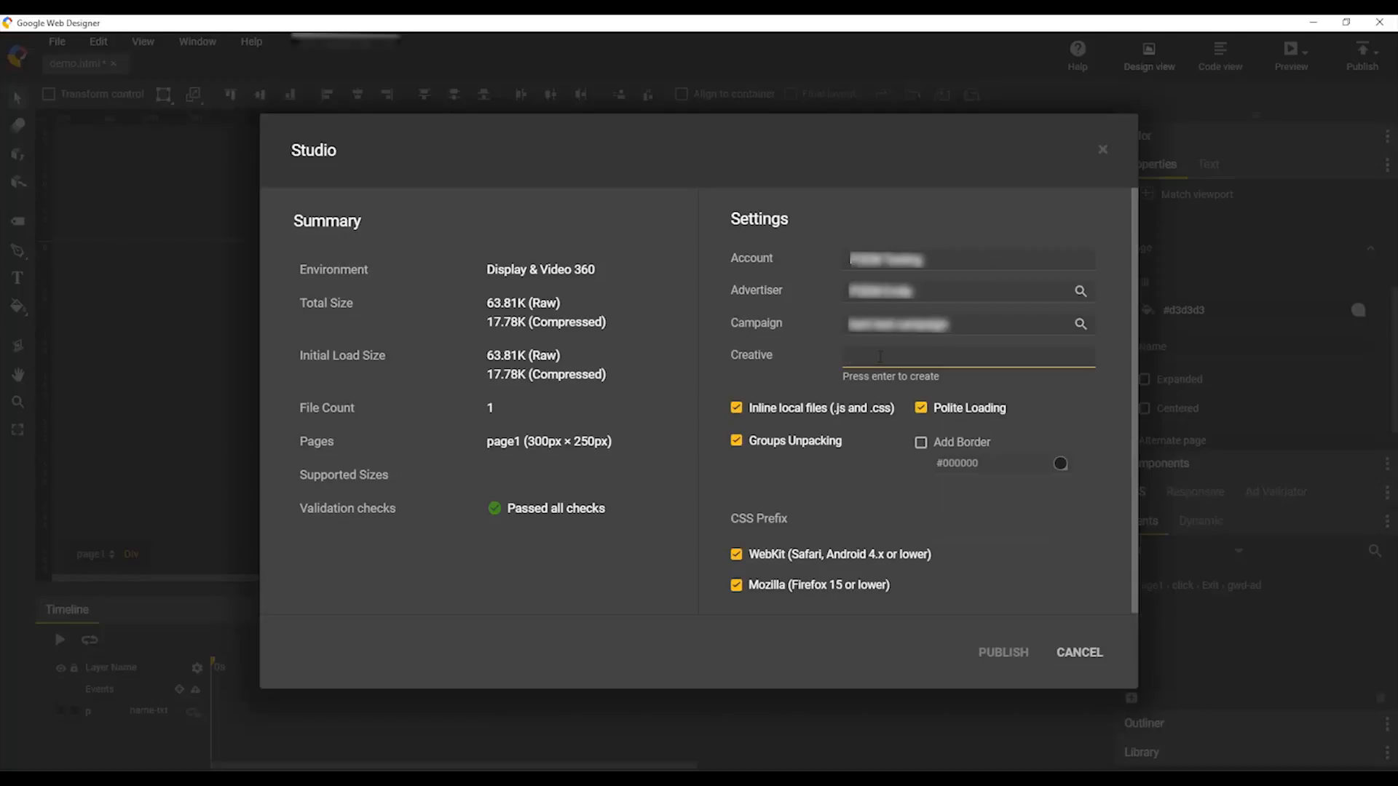
type("demo-studio-dynamic")
key("Return")
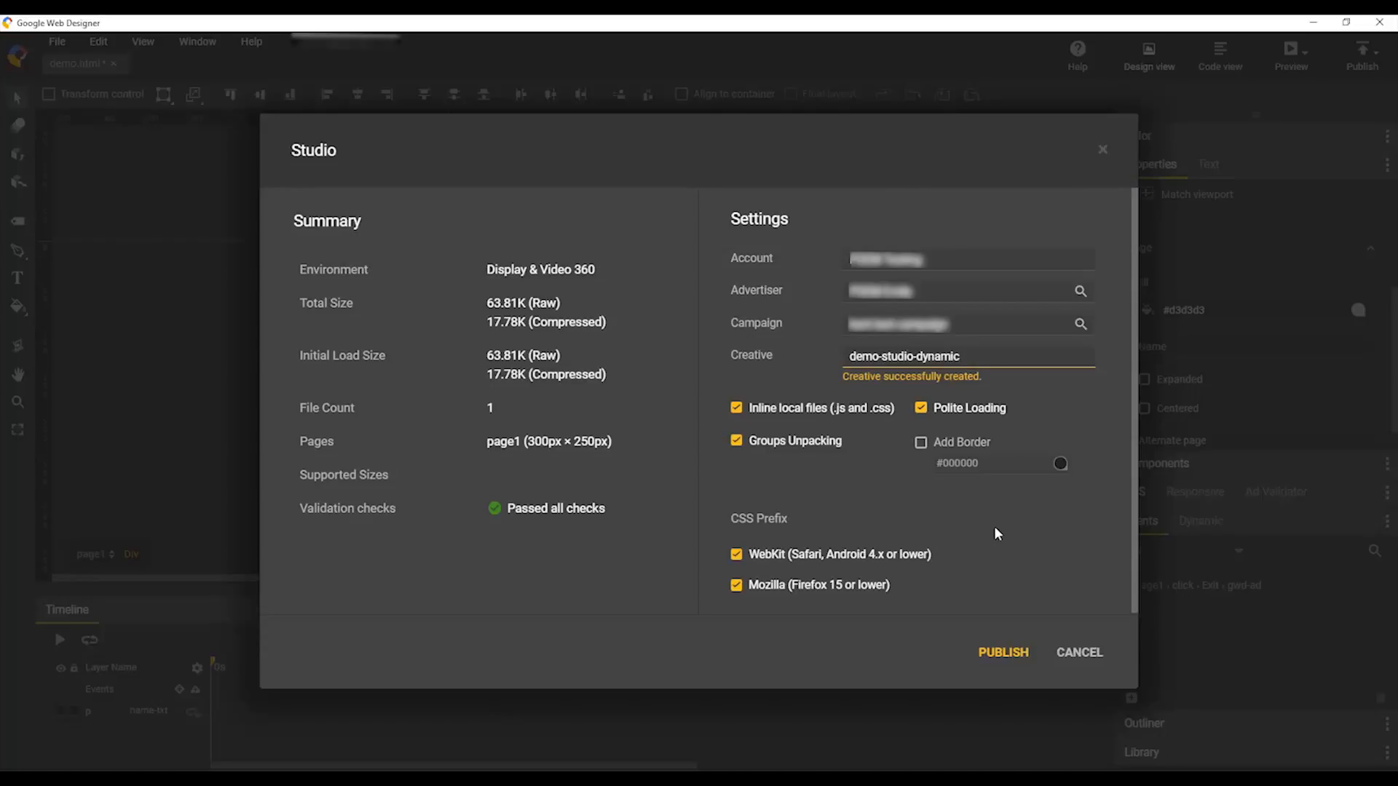
left_click(1003, 652)
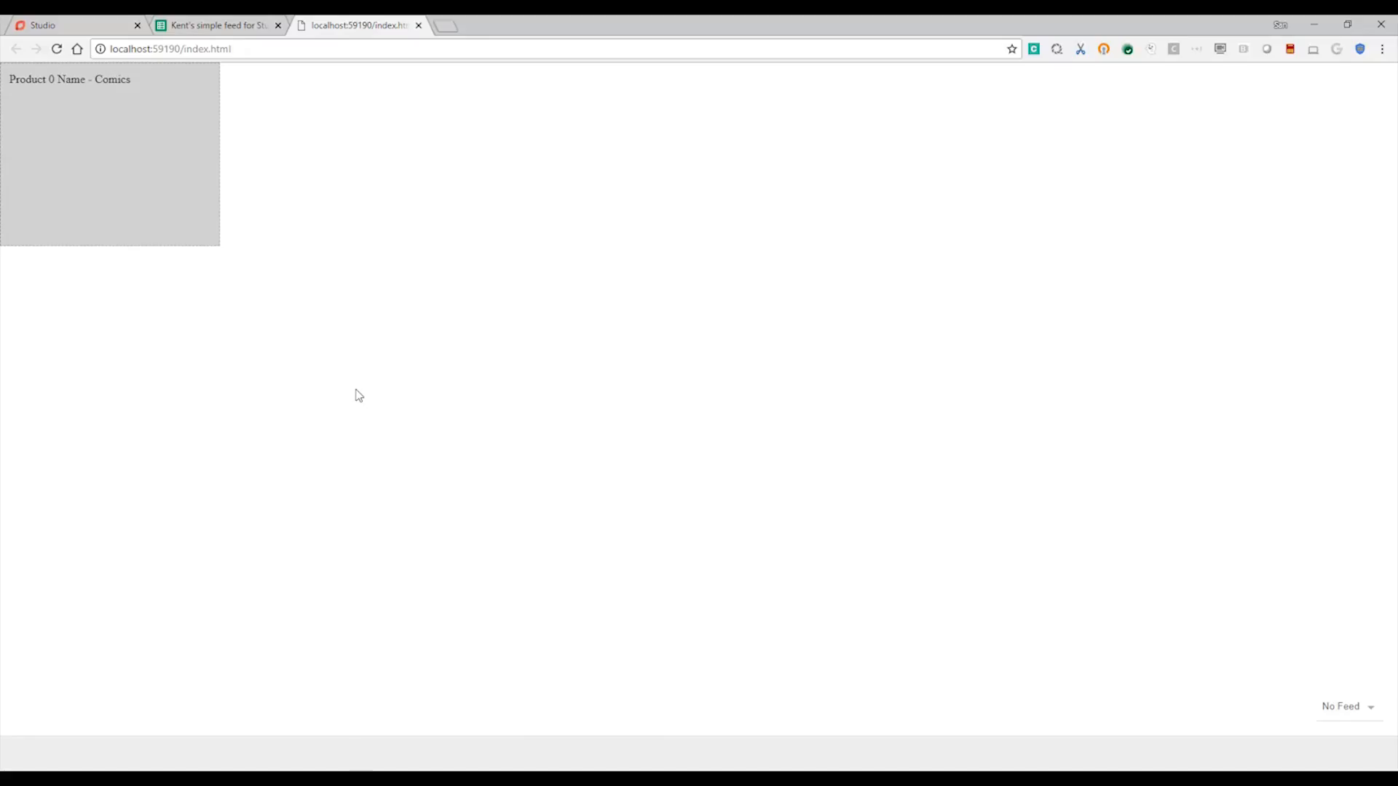
Step: Open the demo-studio-dynamic creative from Studio's Creatives list
left_click(77, 26)
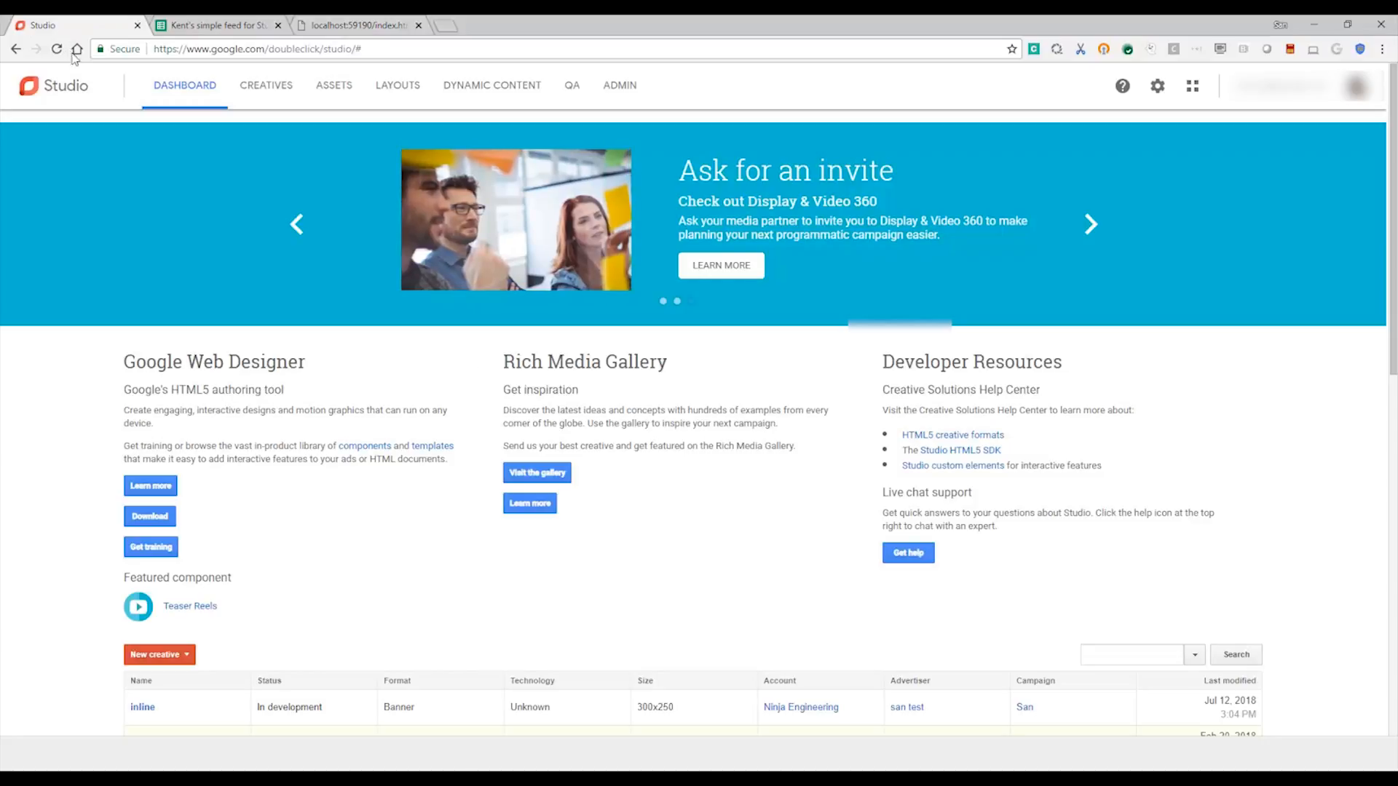
left_click(248, 89)
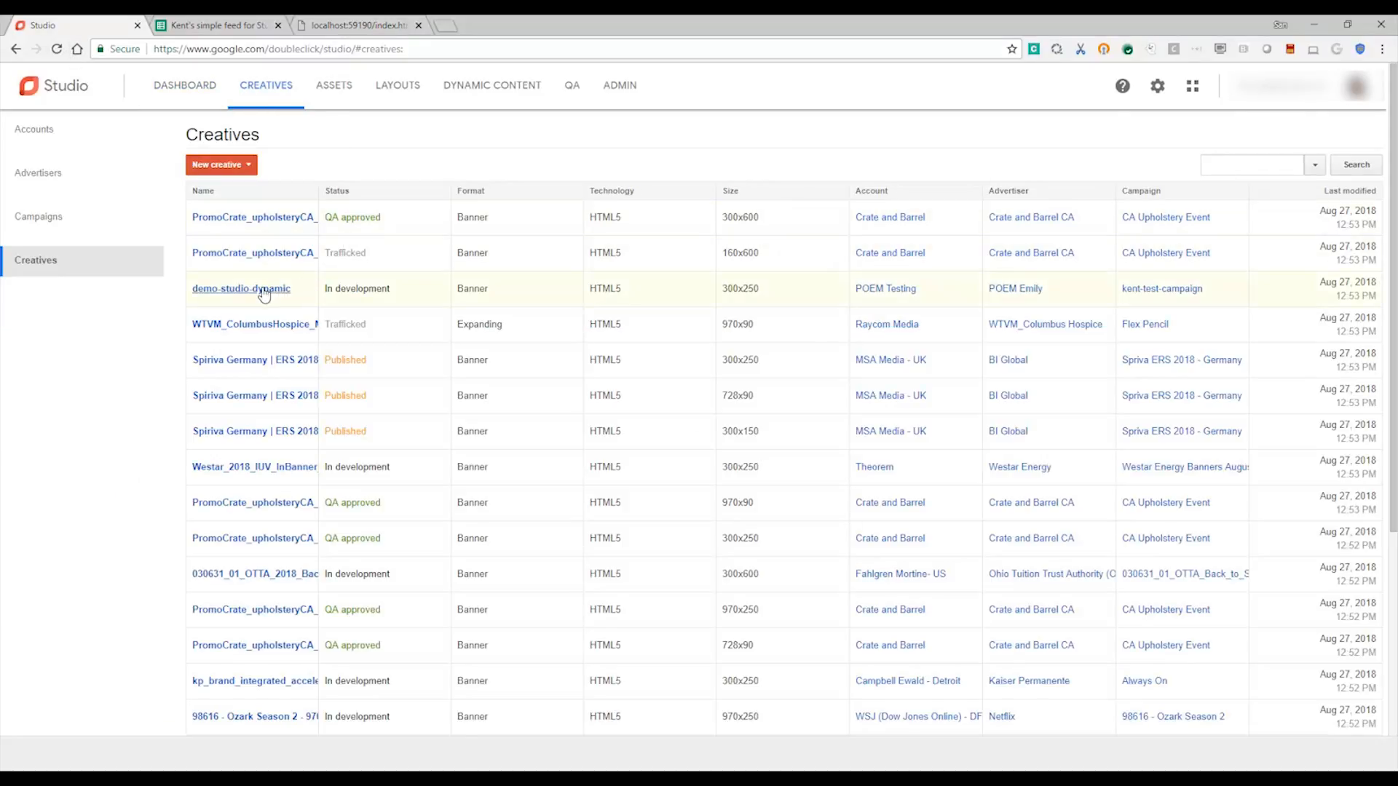
left_click(264, 289)
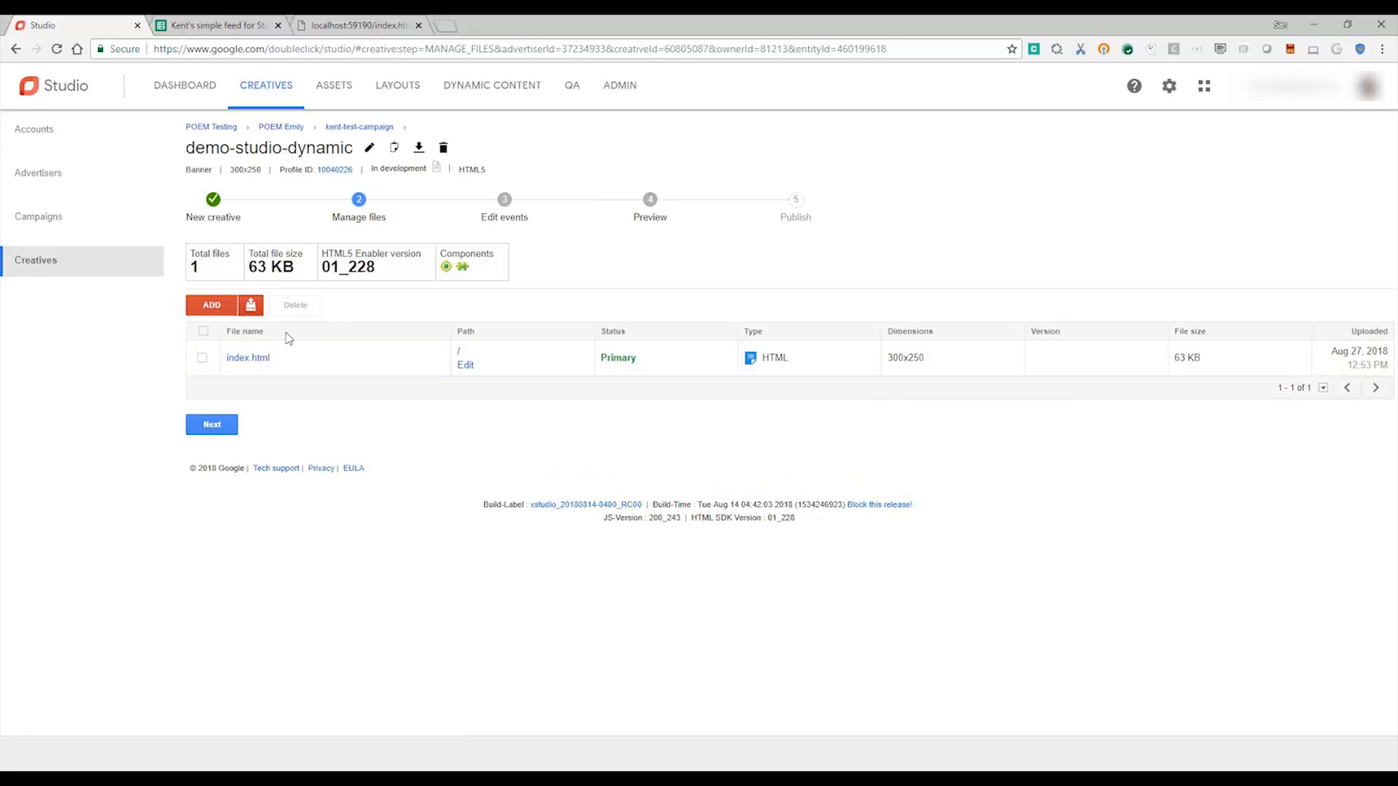
Step: Upload Backup-Image as the creative's backup, then view the Preview step
left_click(250, 305)
left_click(178, 147)
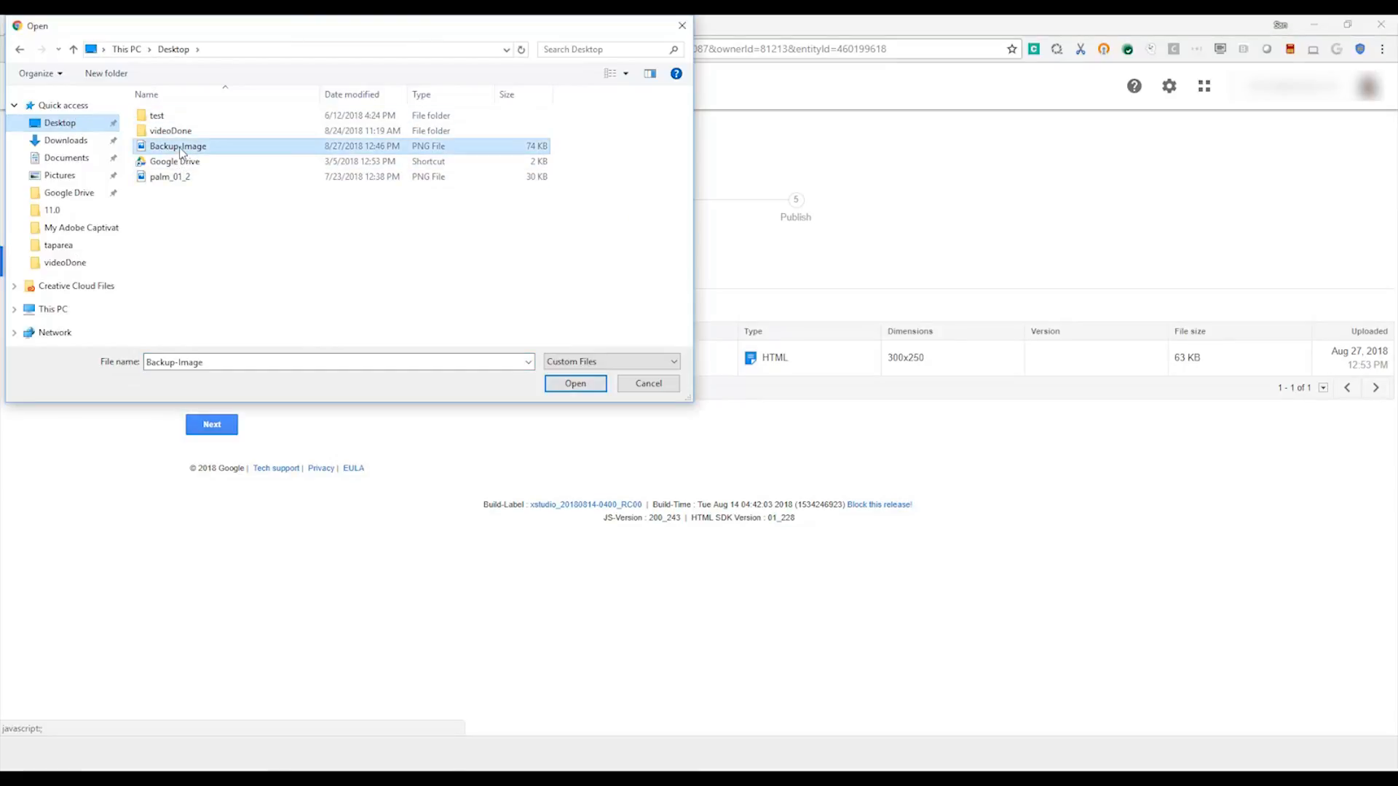
left_click(553, 381)
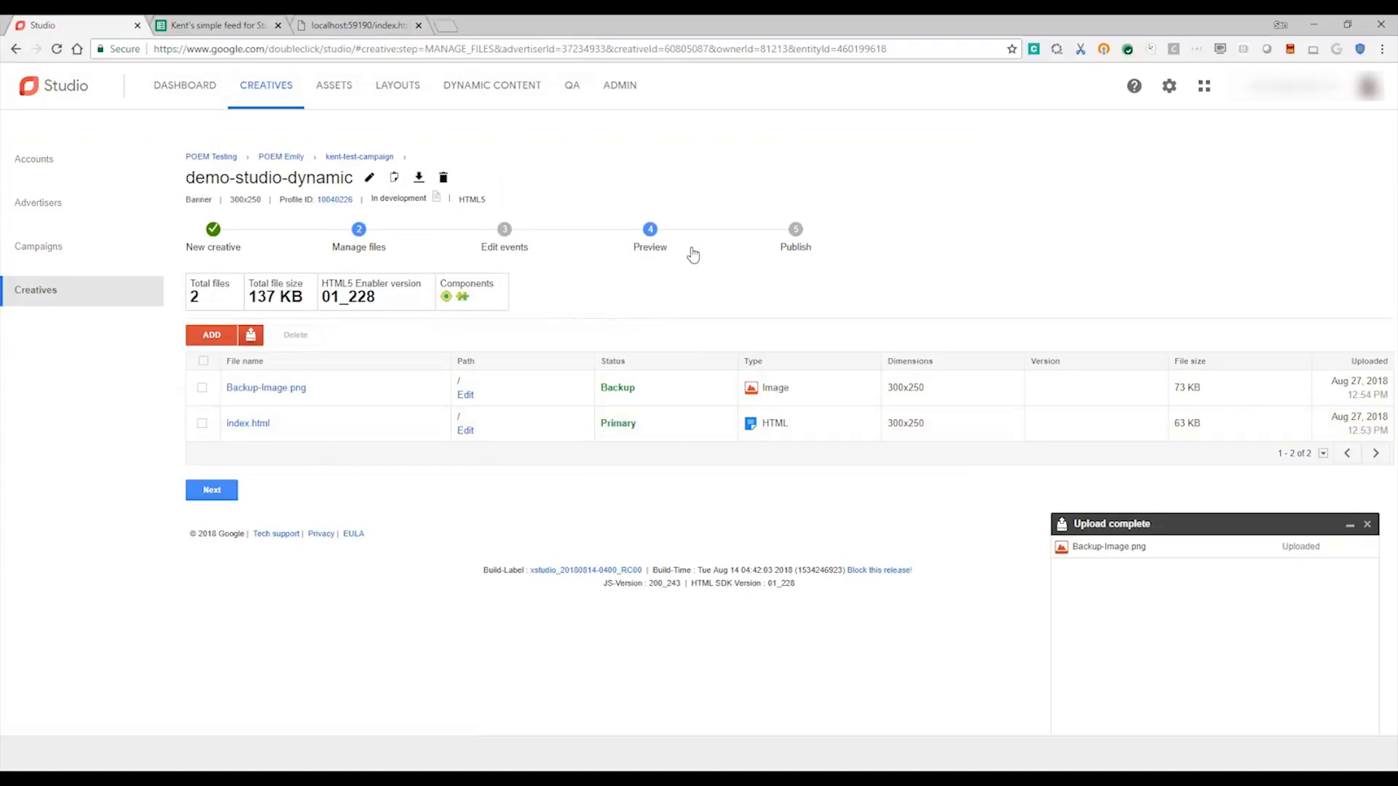
left_click(649, 252)
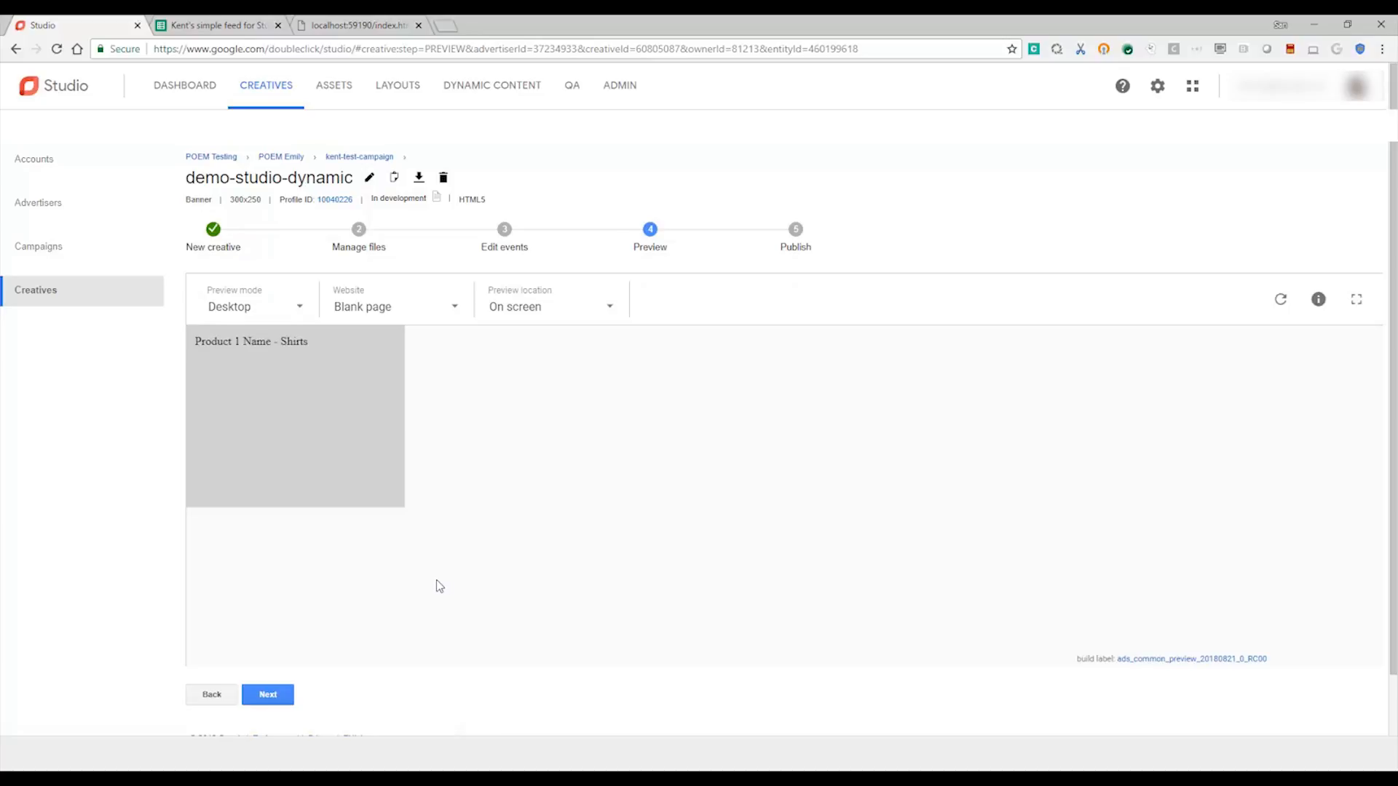
Step: Draw an image element filling the lower banner below the text
key("alt+Tab")
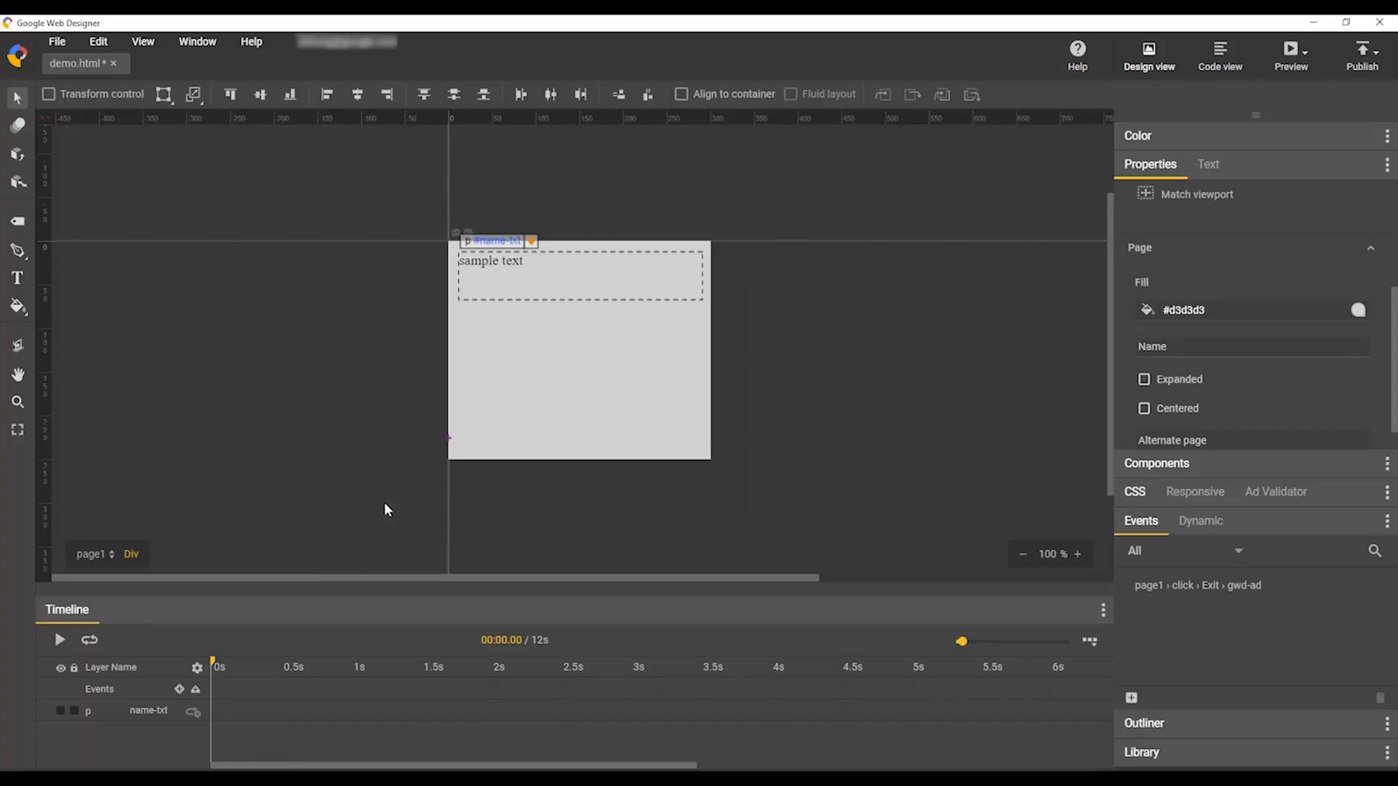
left_click(25, 220)
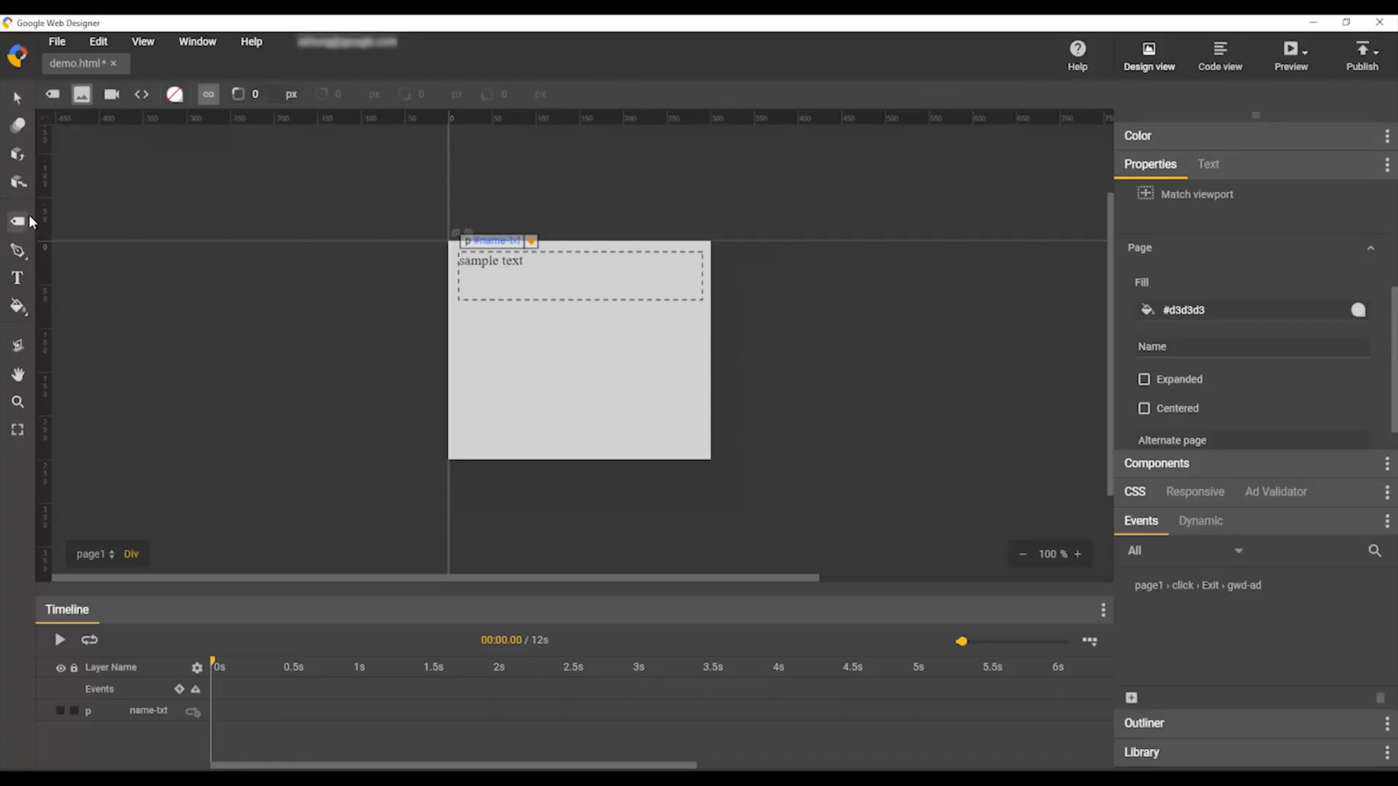
left_click(84, 104)
left_click_drag(460, 307, 704, 443)
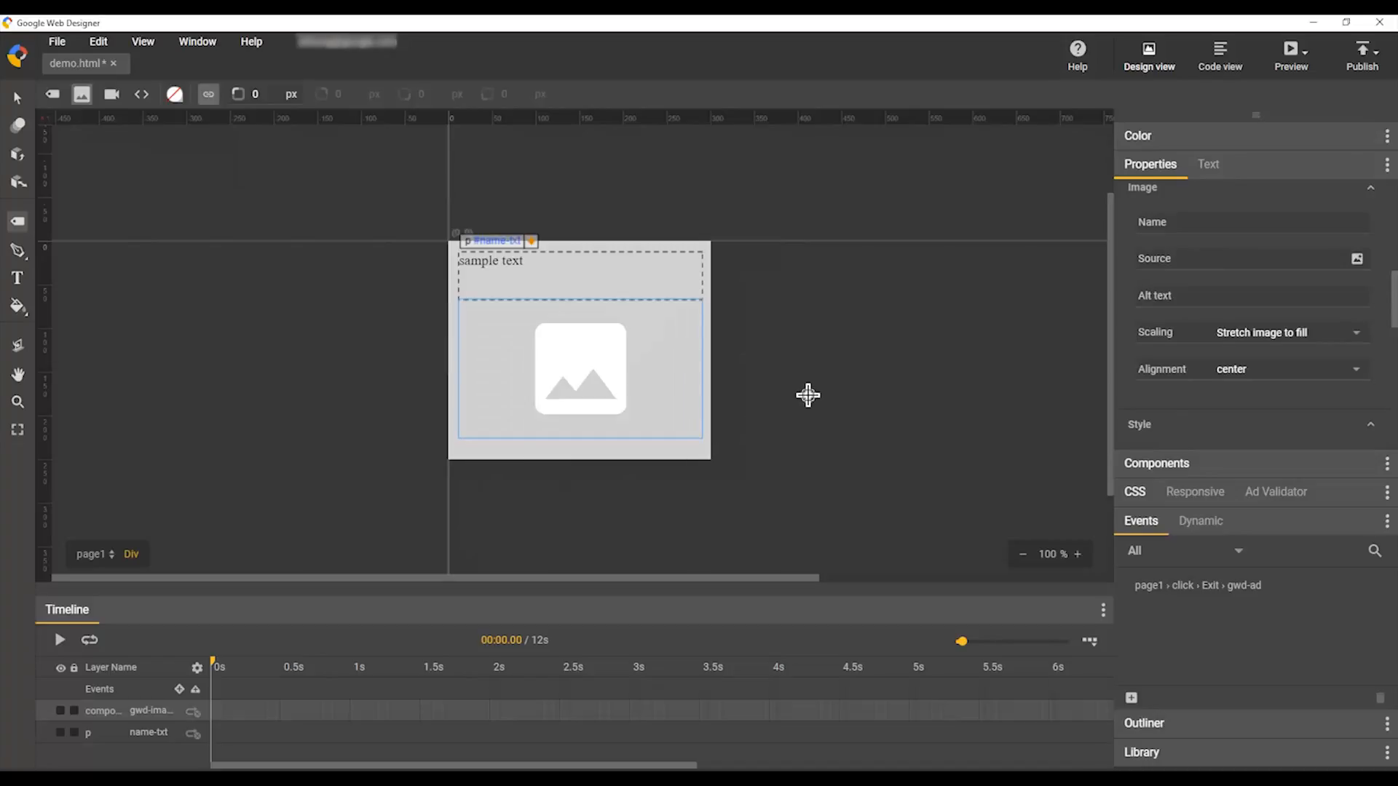
Step: Set the image's scaling to 'Resize image to fit'
left_click(1348, 334)
left_click(1346, 365)
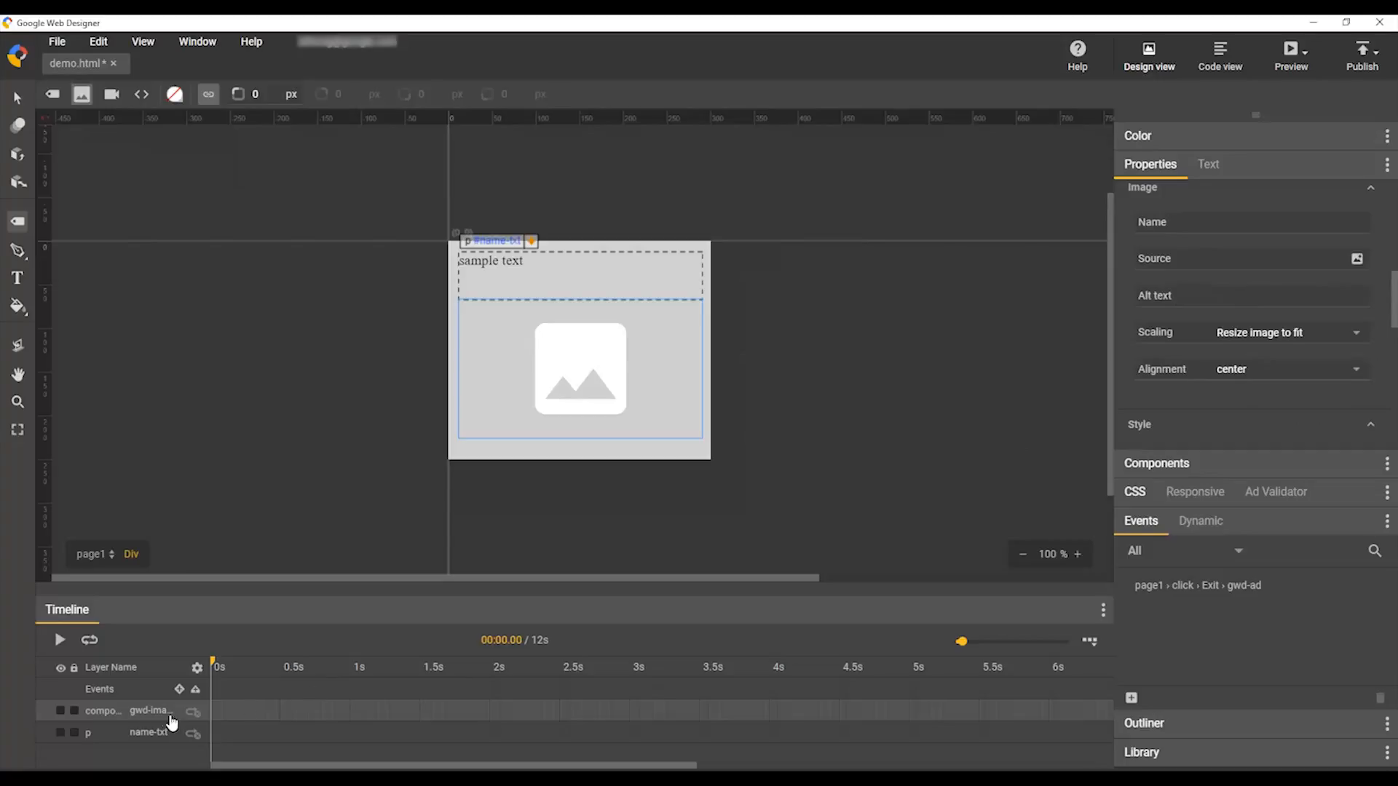
left_click_drag(211, 664, 305, 663)
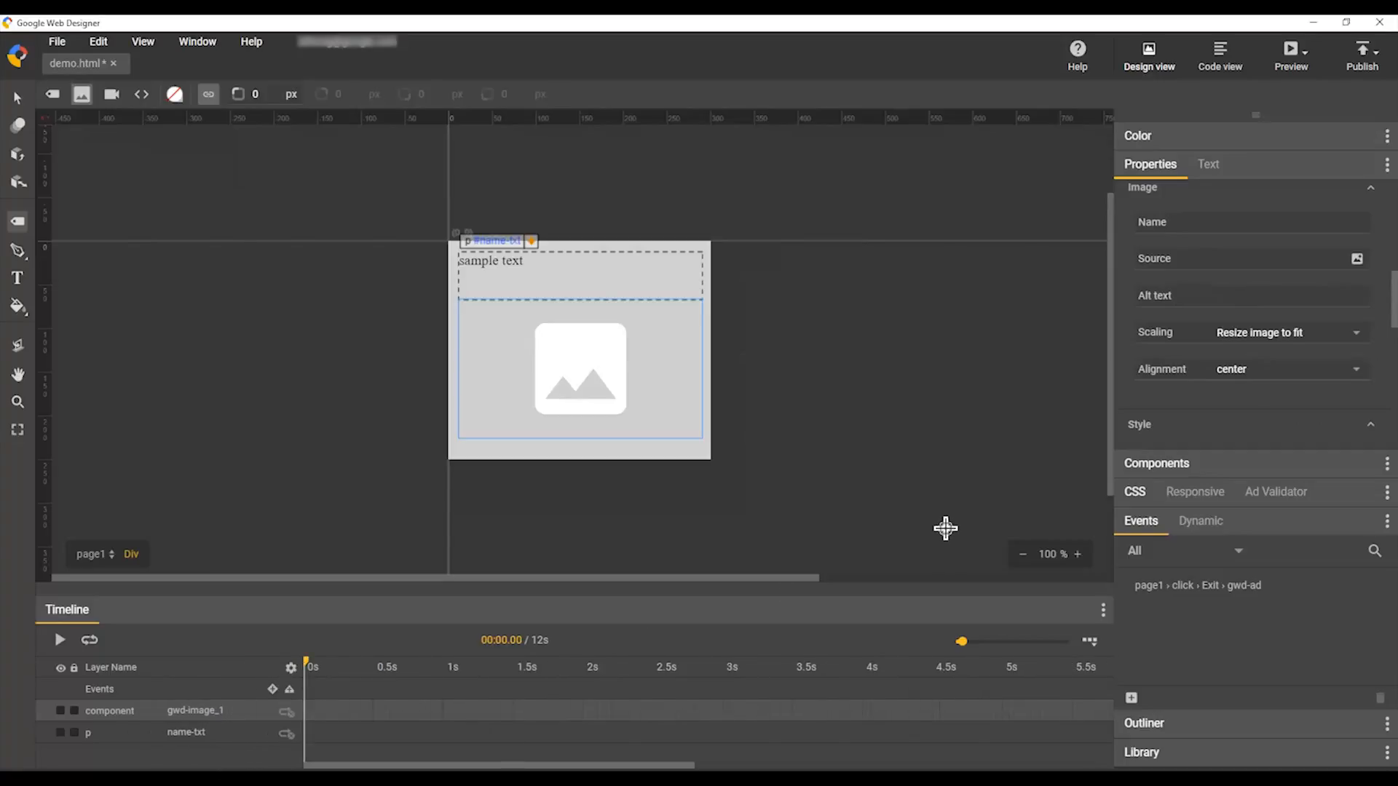
left_click(1210, 527)
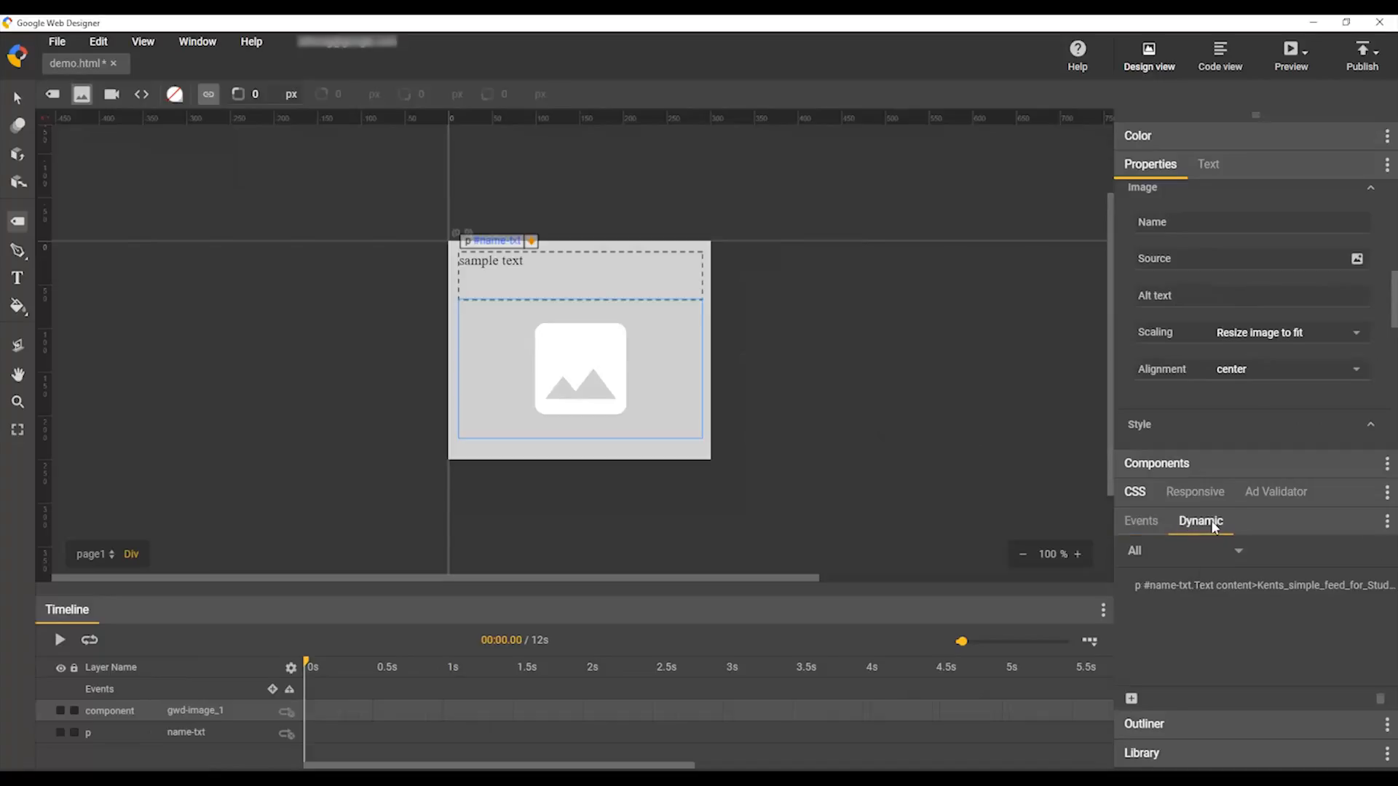
Step: Bind gwd-image_1's Source to the Sheet1 row 0 Image_Url Url field
left_click(1130, 699)
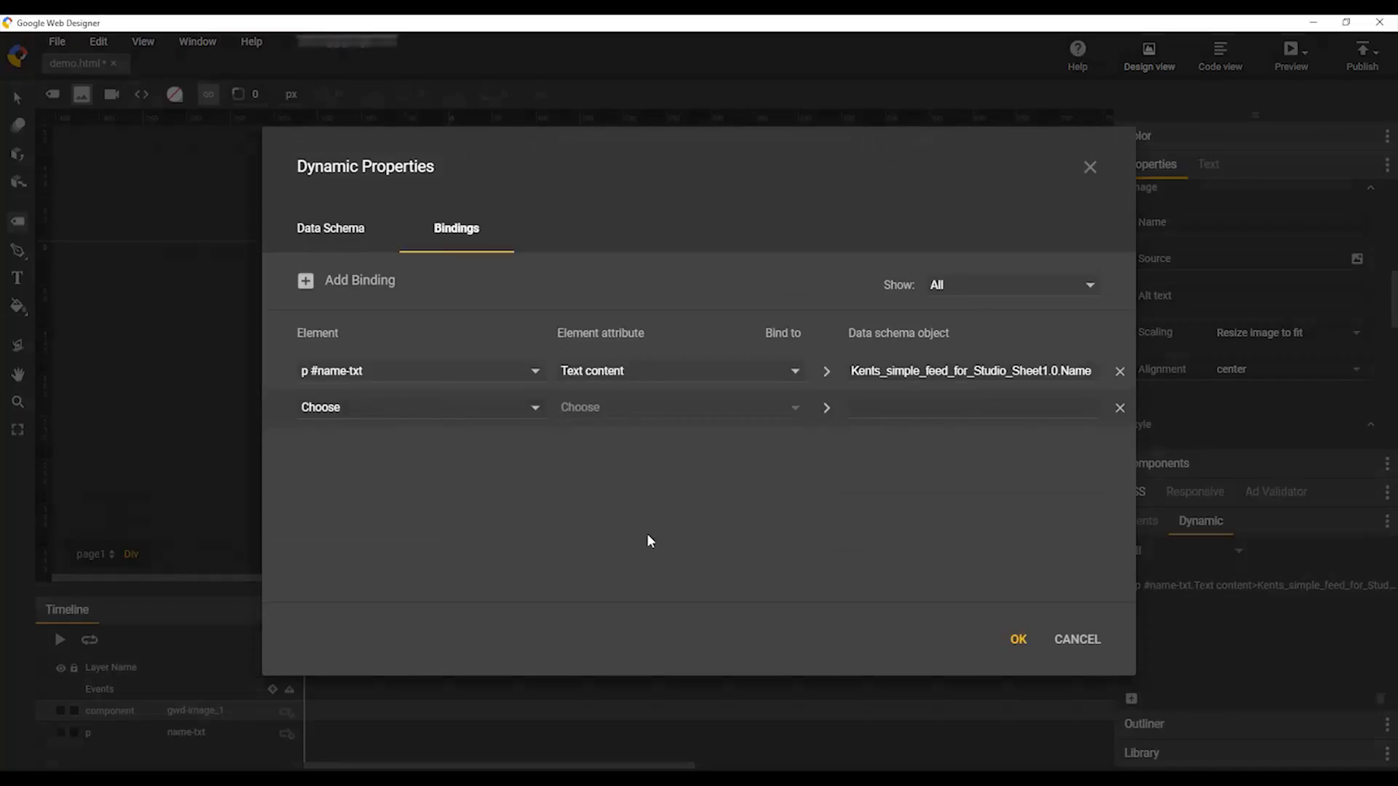
left_click(416, 418)
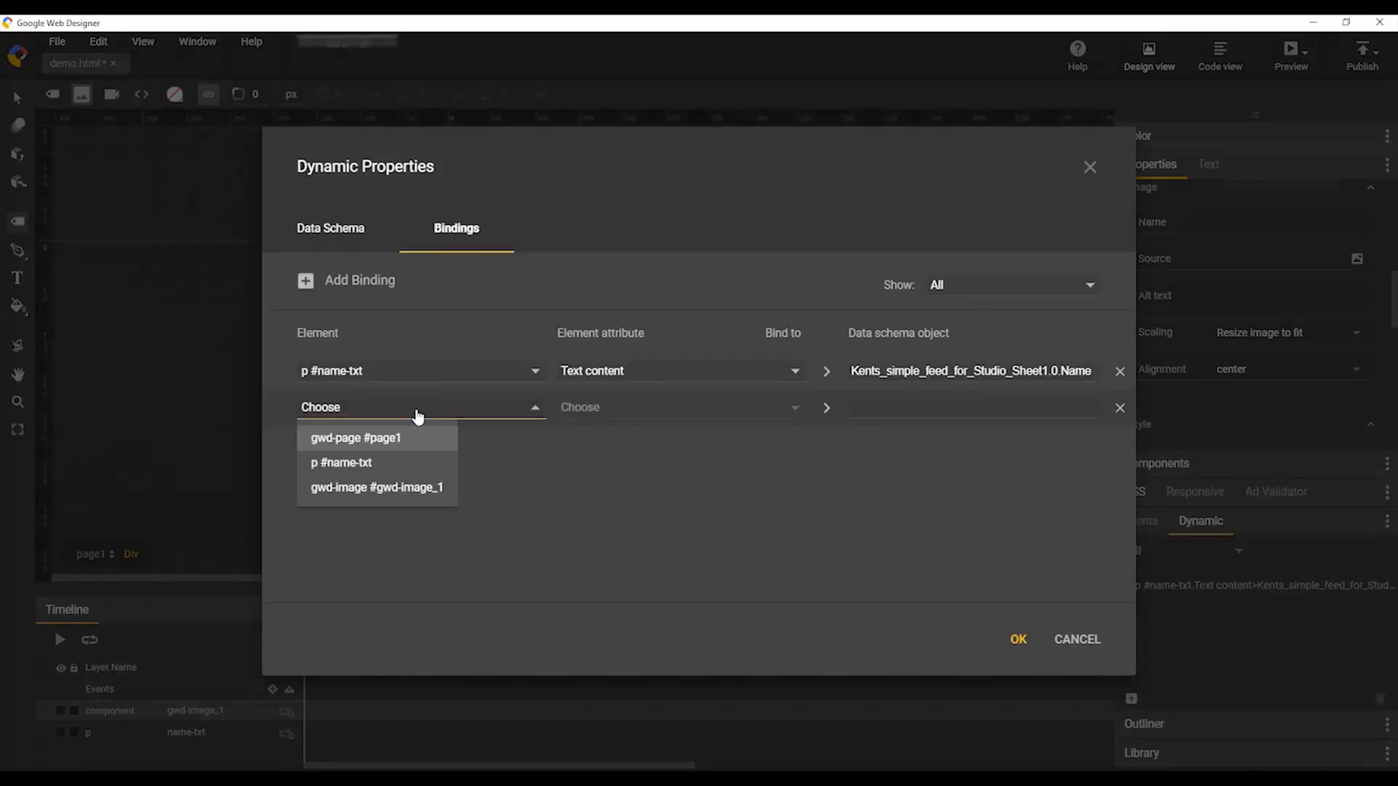
left_click(416, 489)
left_click(627, 412)
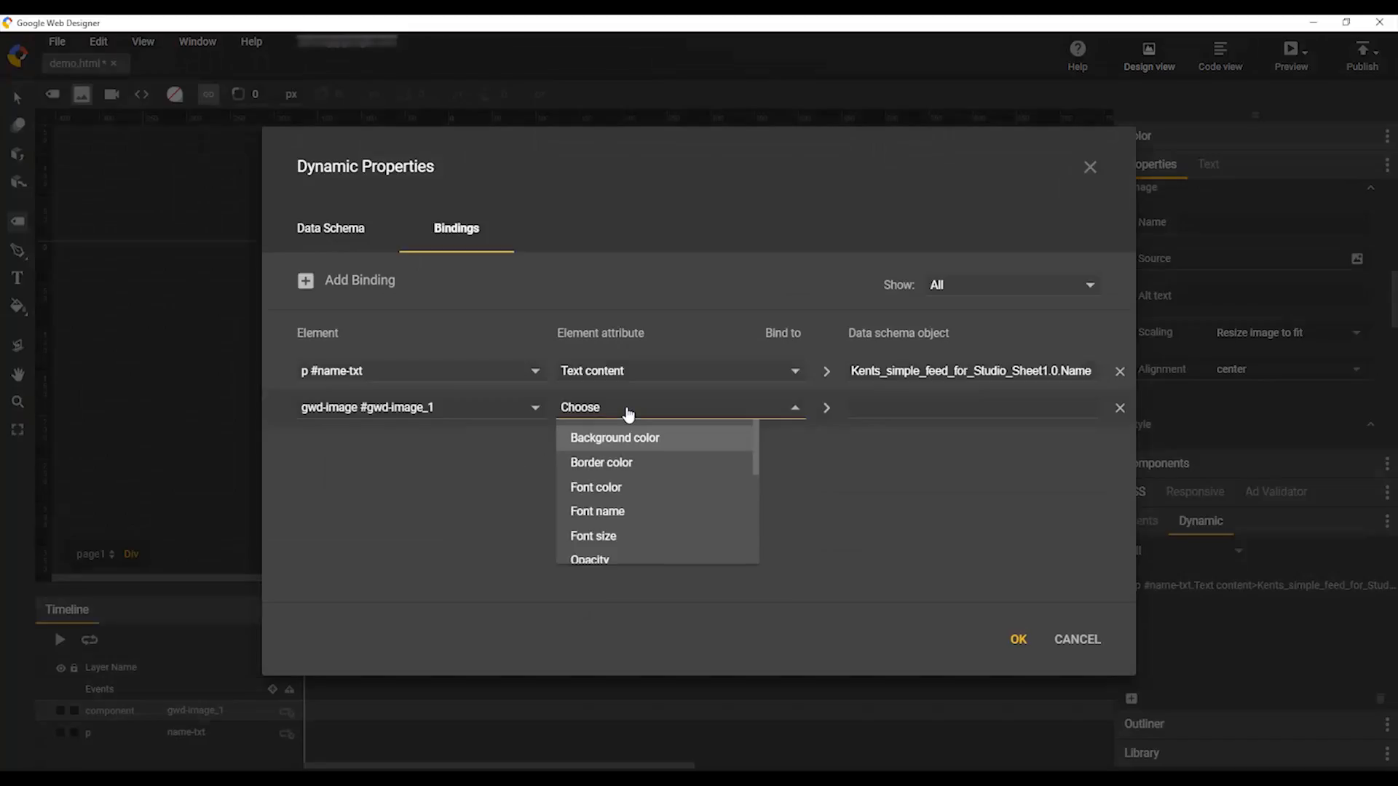
scroll(652, 471, "down", 3)
left_click(648, 466)
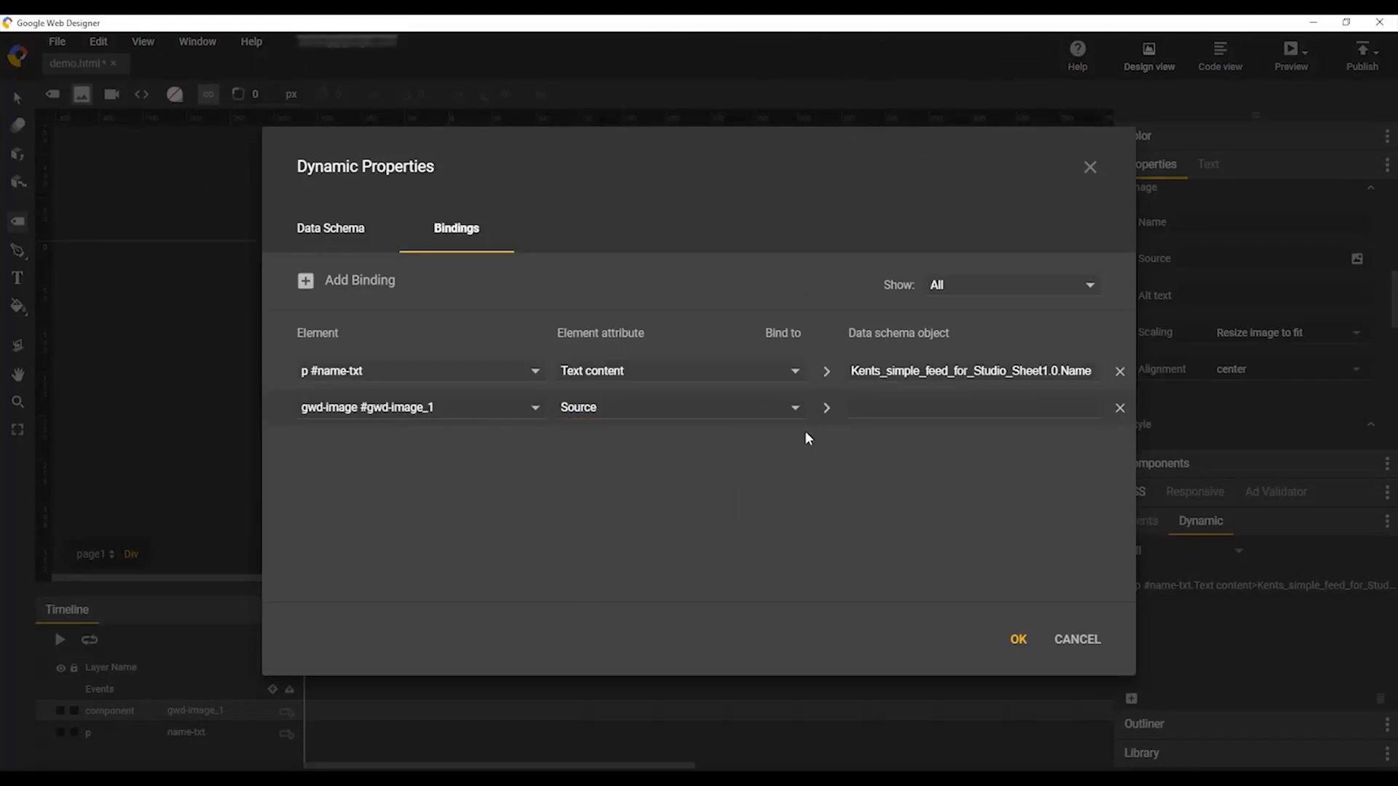
left_click(874, 406)
left_click(862, 464)
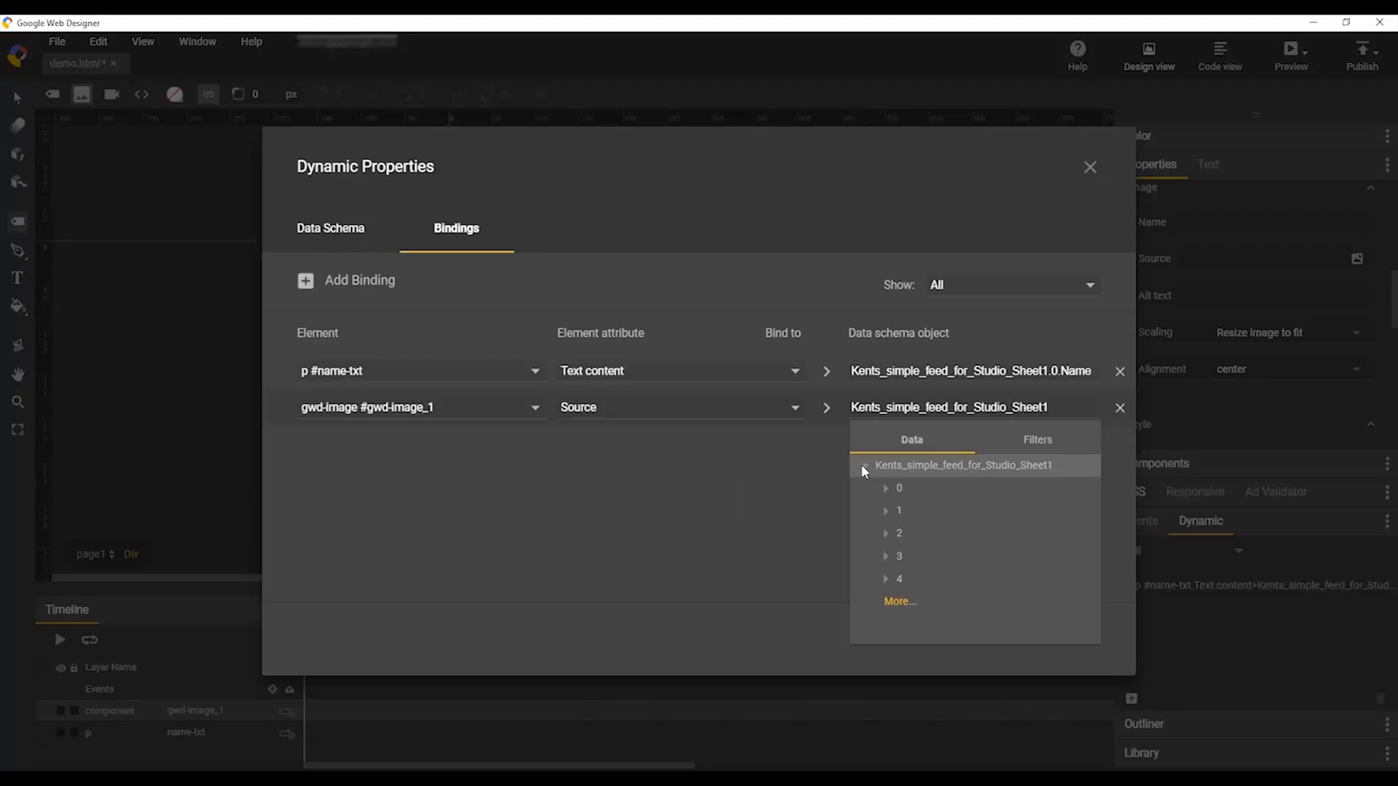
left_click(884, 490)
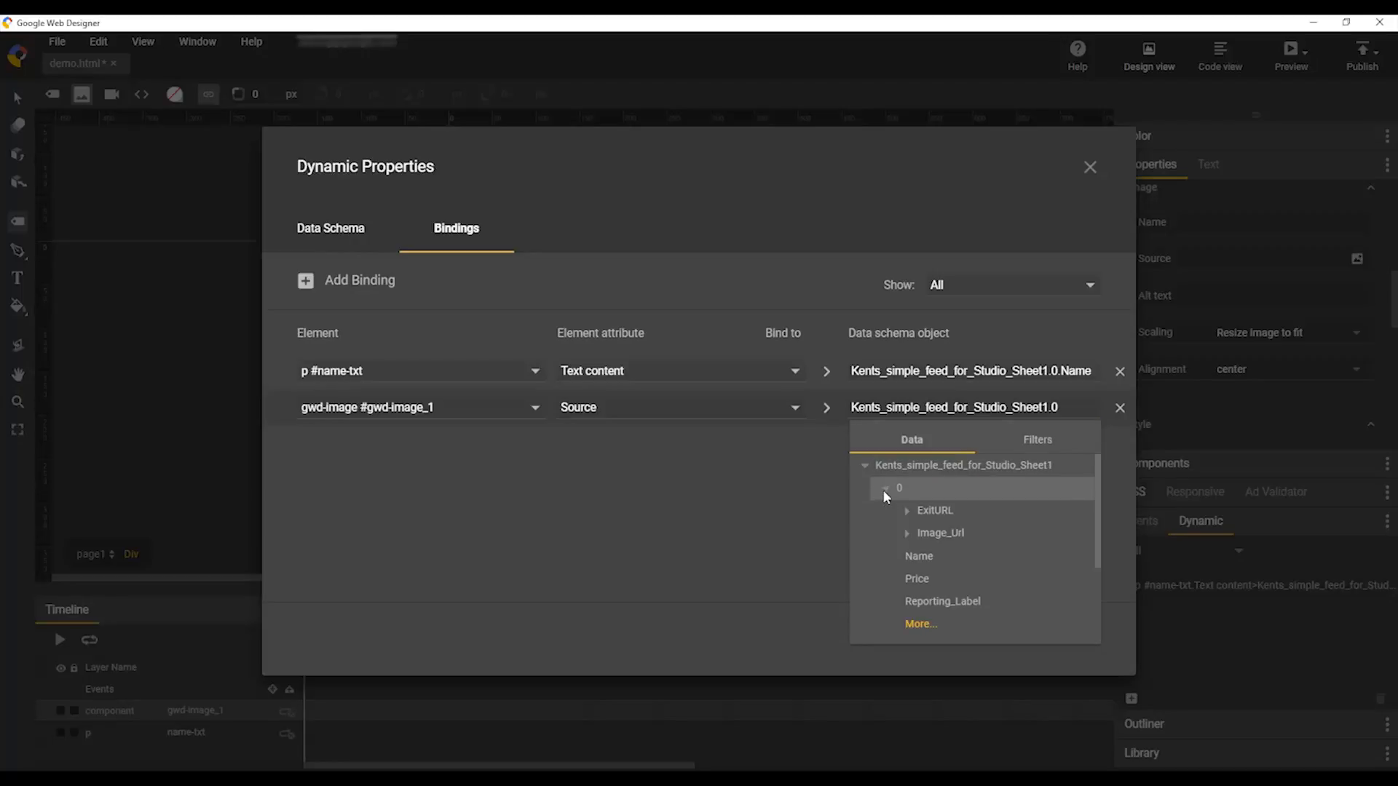
left_click(907, 533)
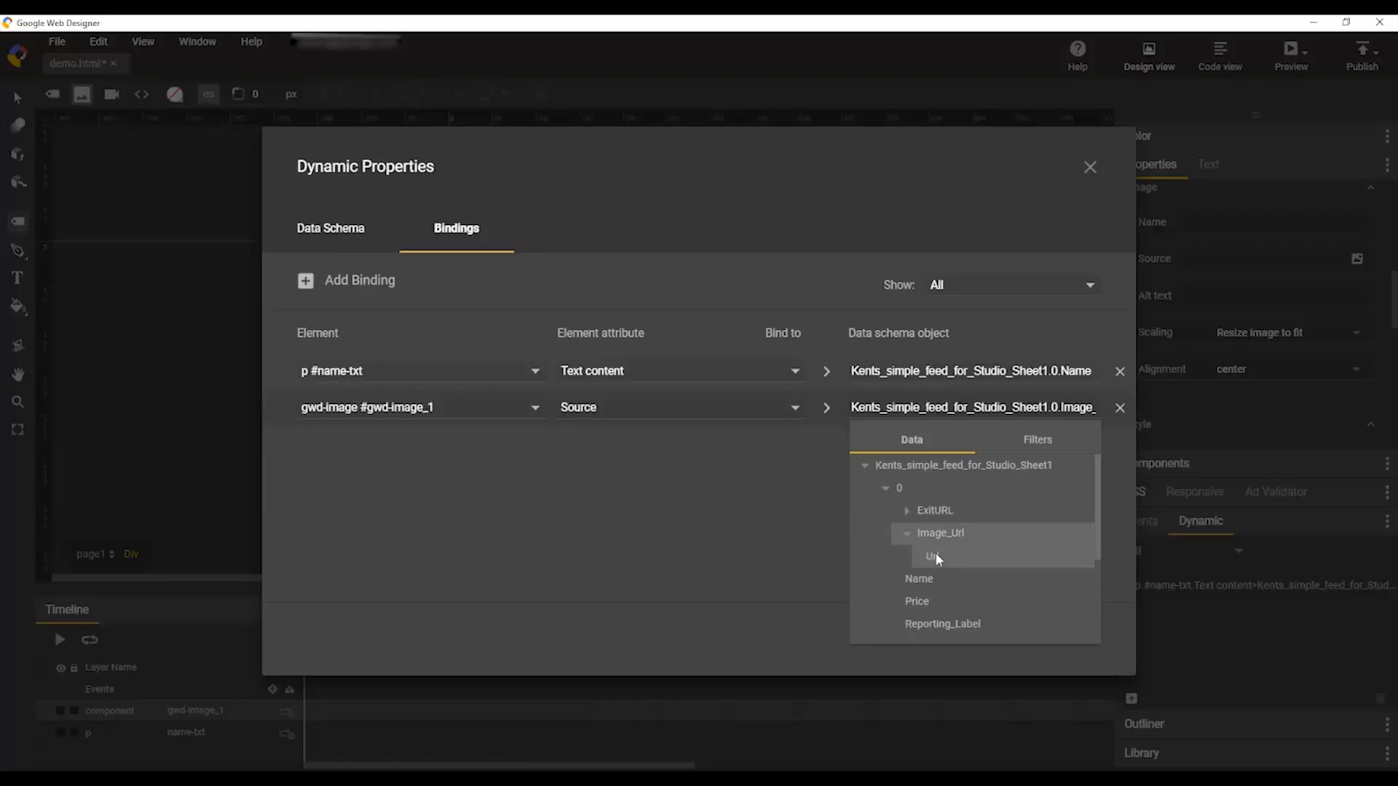
left_click(936, 556)
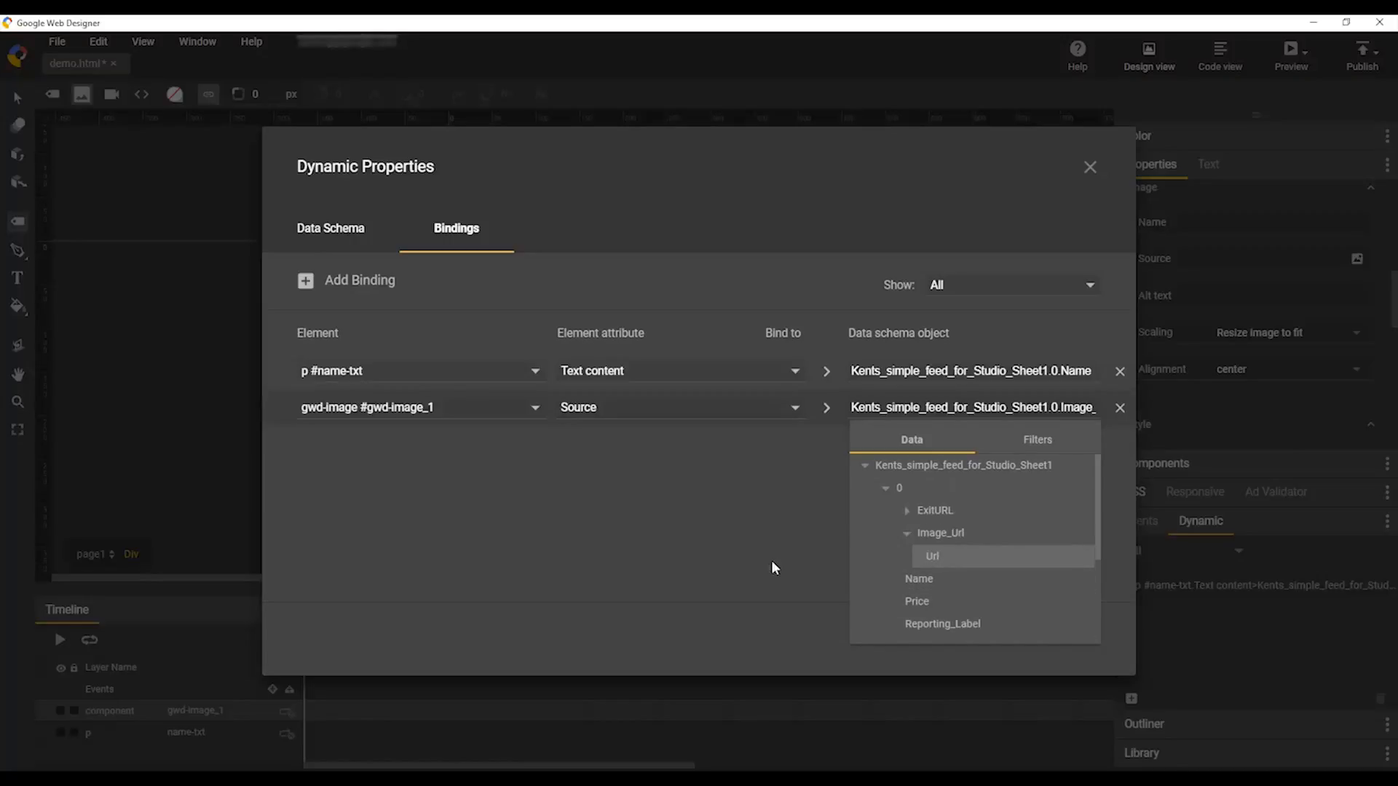
left_click(1016, 638)
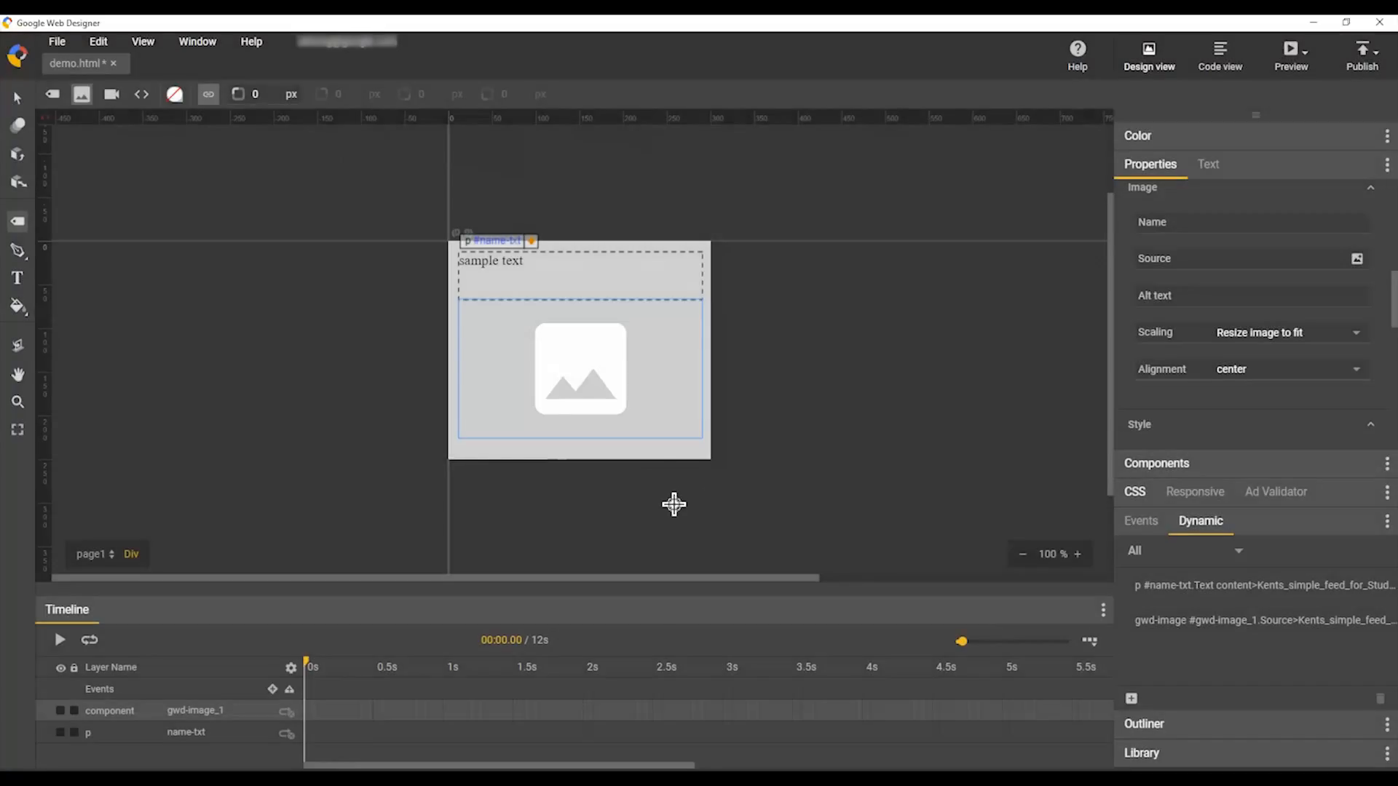
Step: Preview the banner in Chrome, showing Product 0 Name - Comics with its feed image
left_click(1294, 57)
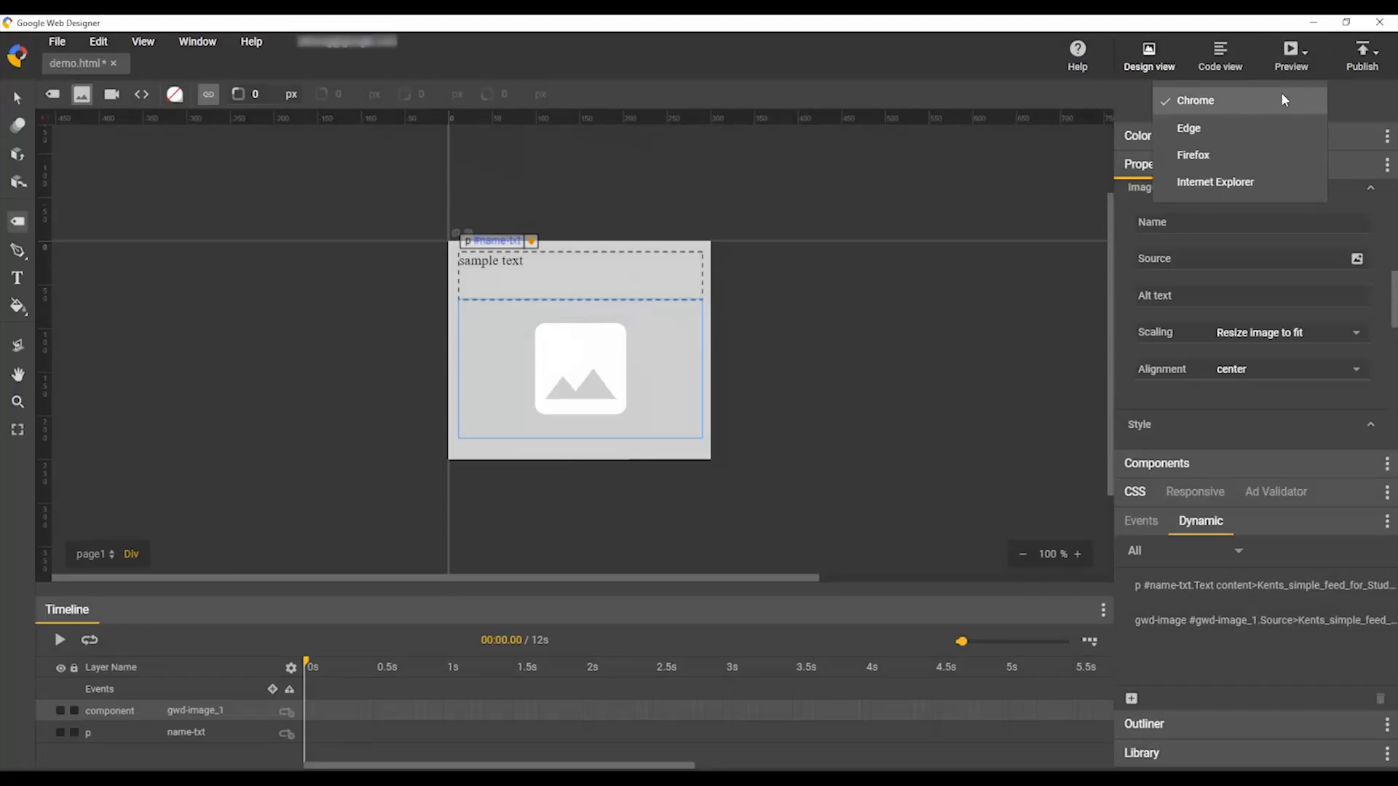
left_click(1281, 93)
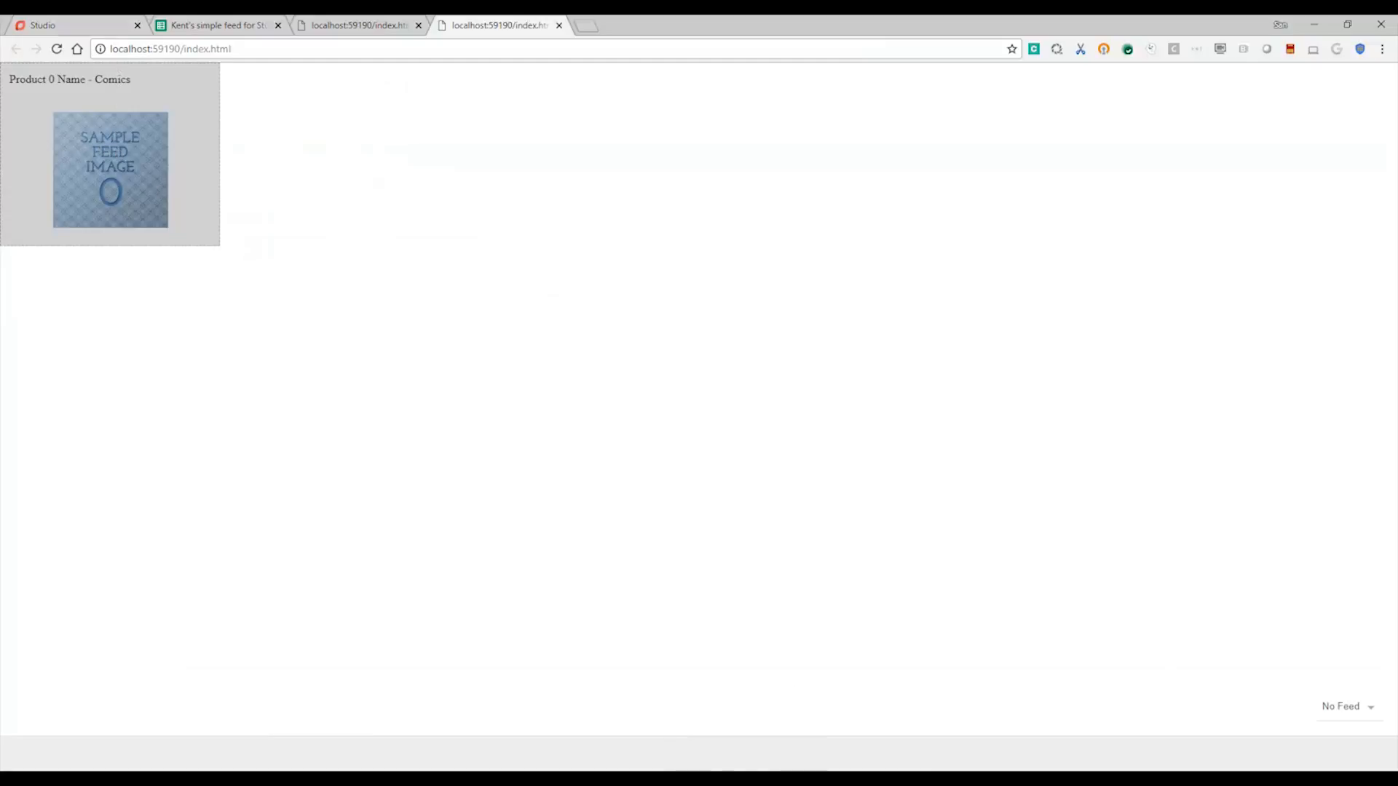
key("alt+Tab")
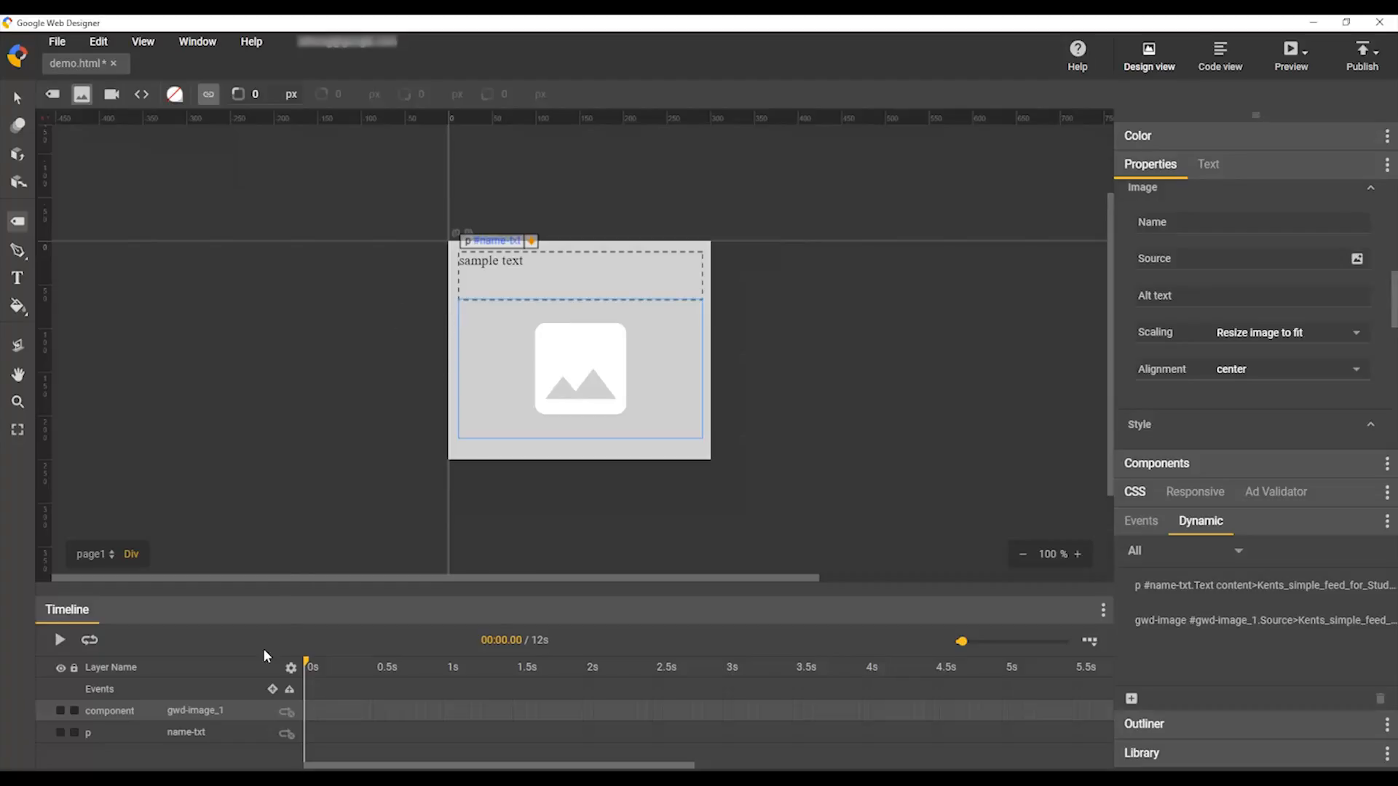
Step: Republish the banner to Studio, accepting the overwrite of the previously published file
left_click(1381, 62)
left_click(1316, 151)
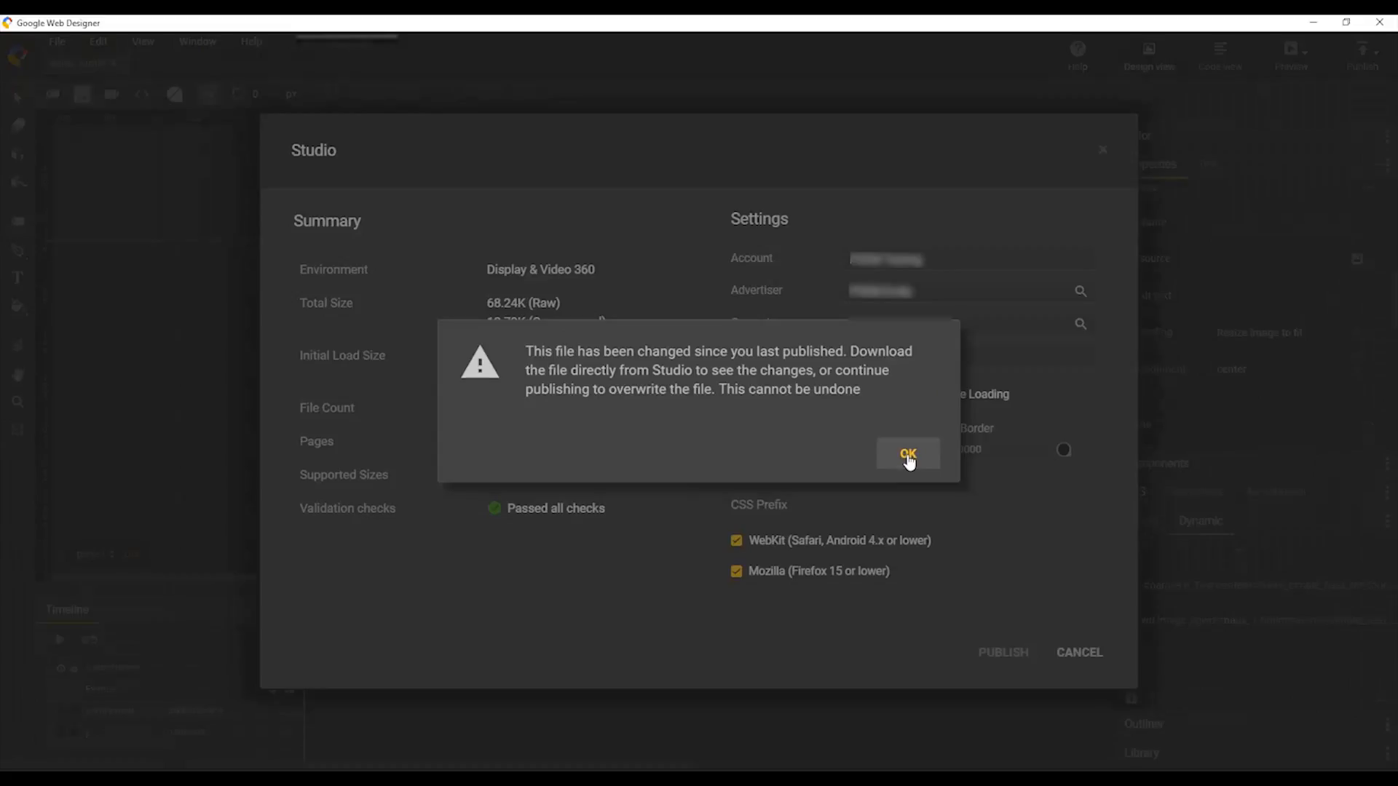
left_click(908, 457)
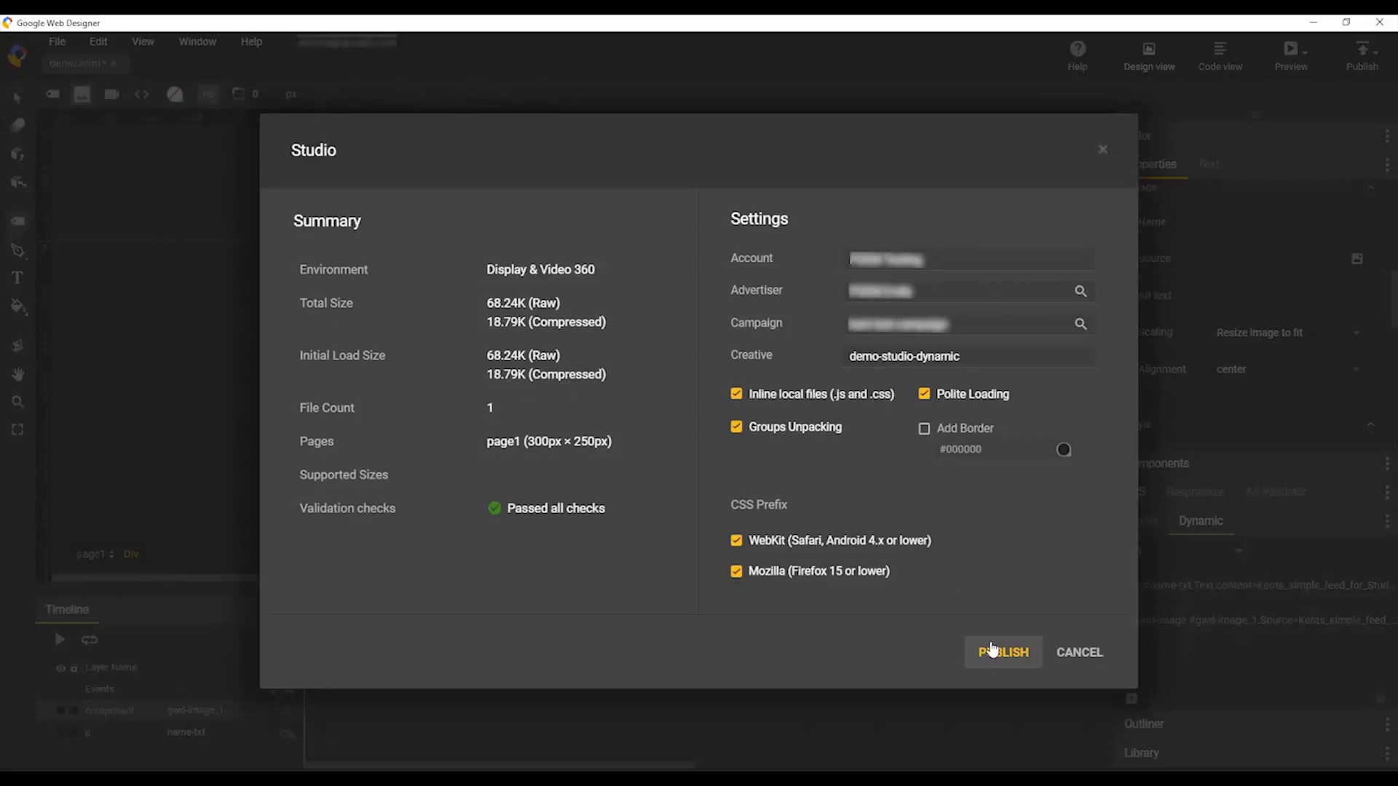
left_click(992, 652)
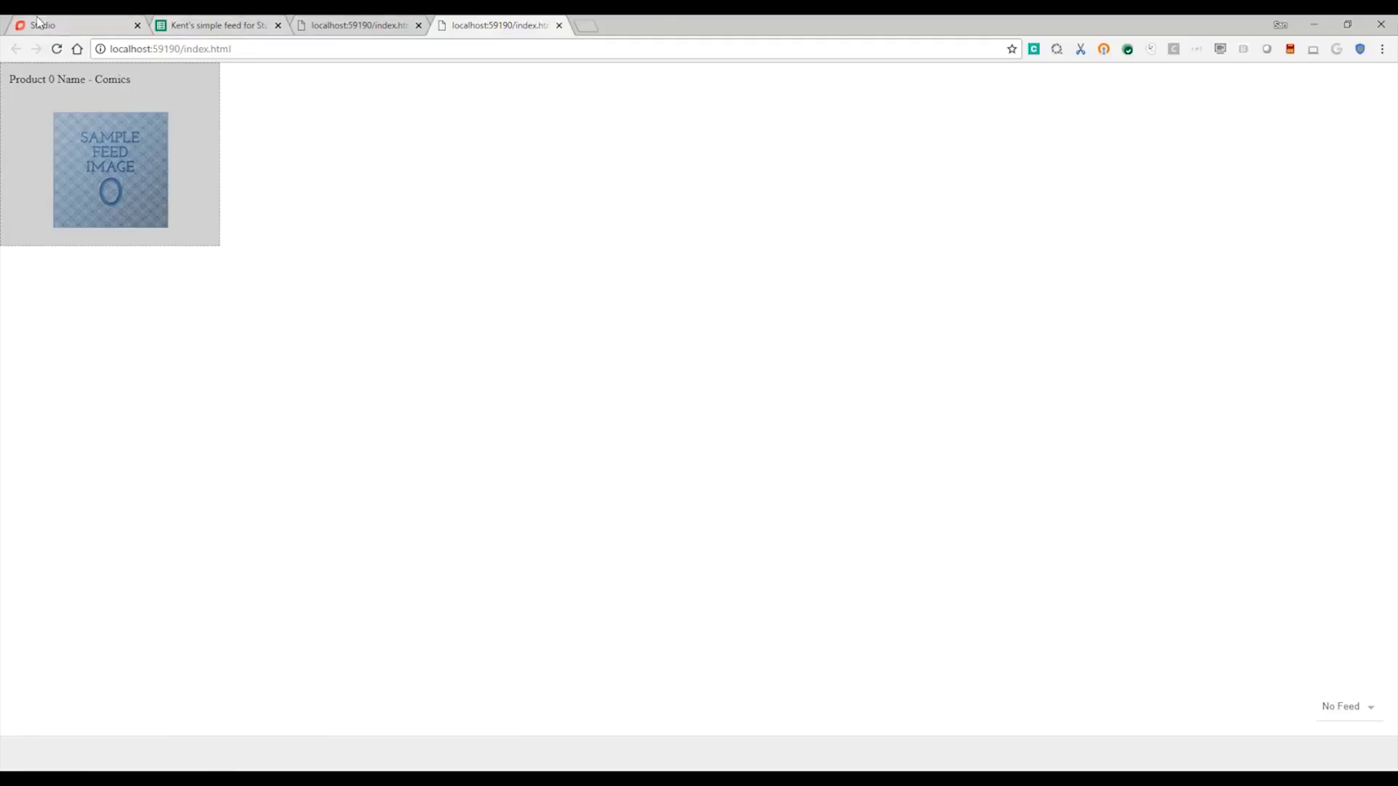
Step: Reload the creative preview, then search the advertiser under Dynamic Content and list its 24 profiles
left_click(1280, 295)
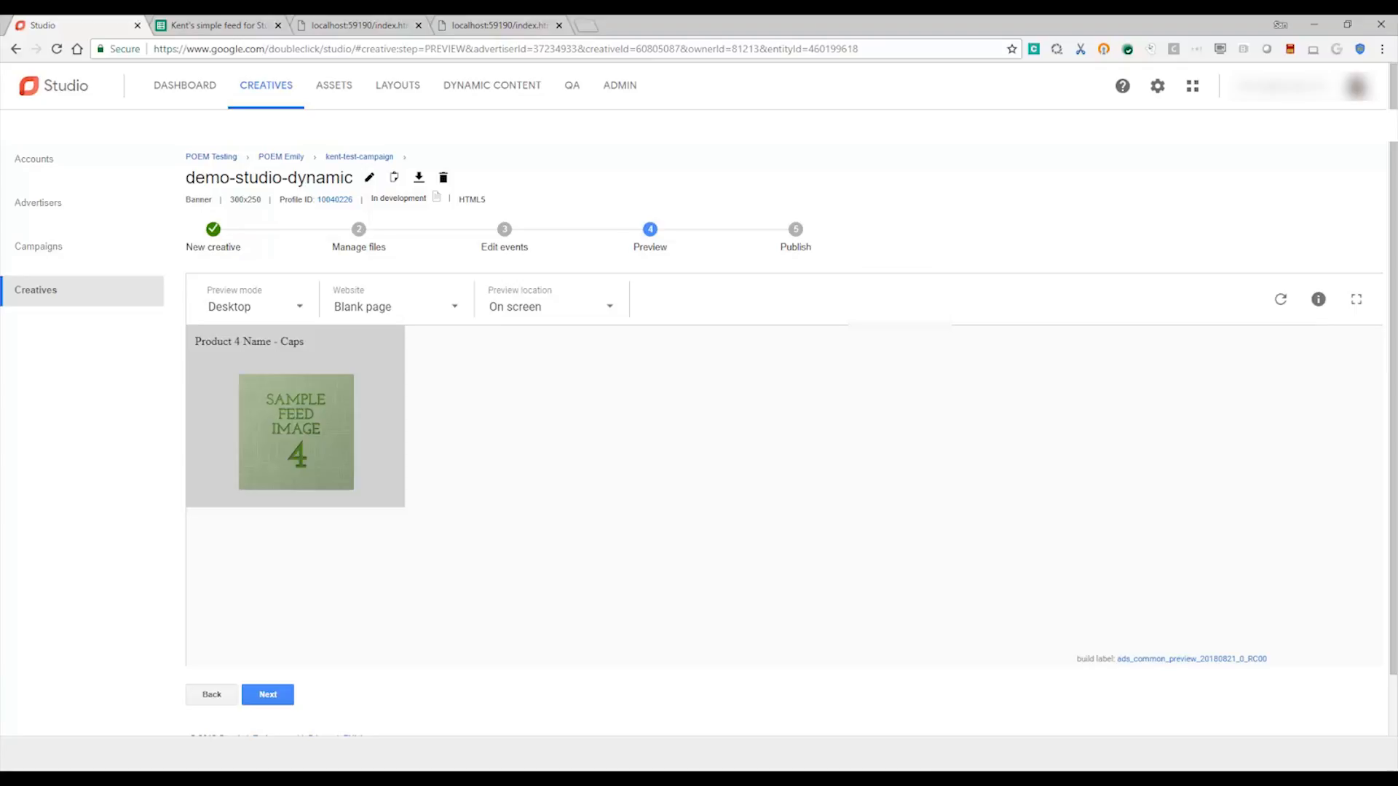
left_click(482, 91)
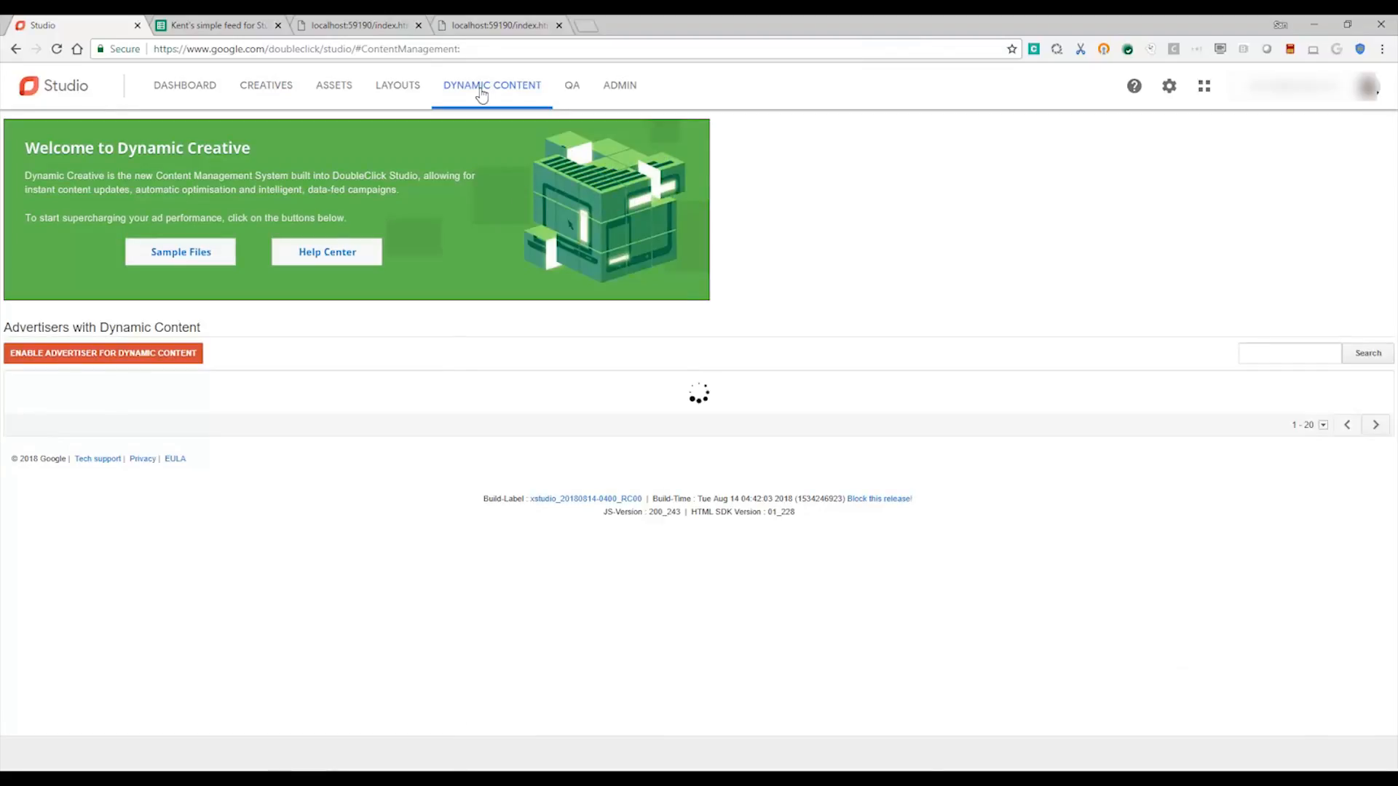
left_click(1264, 356)
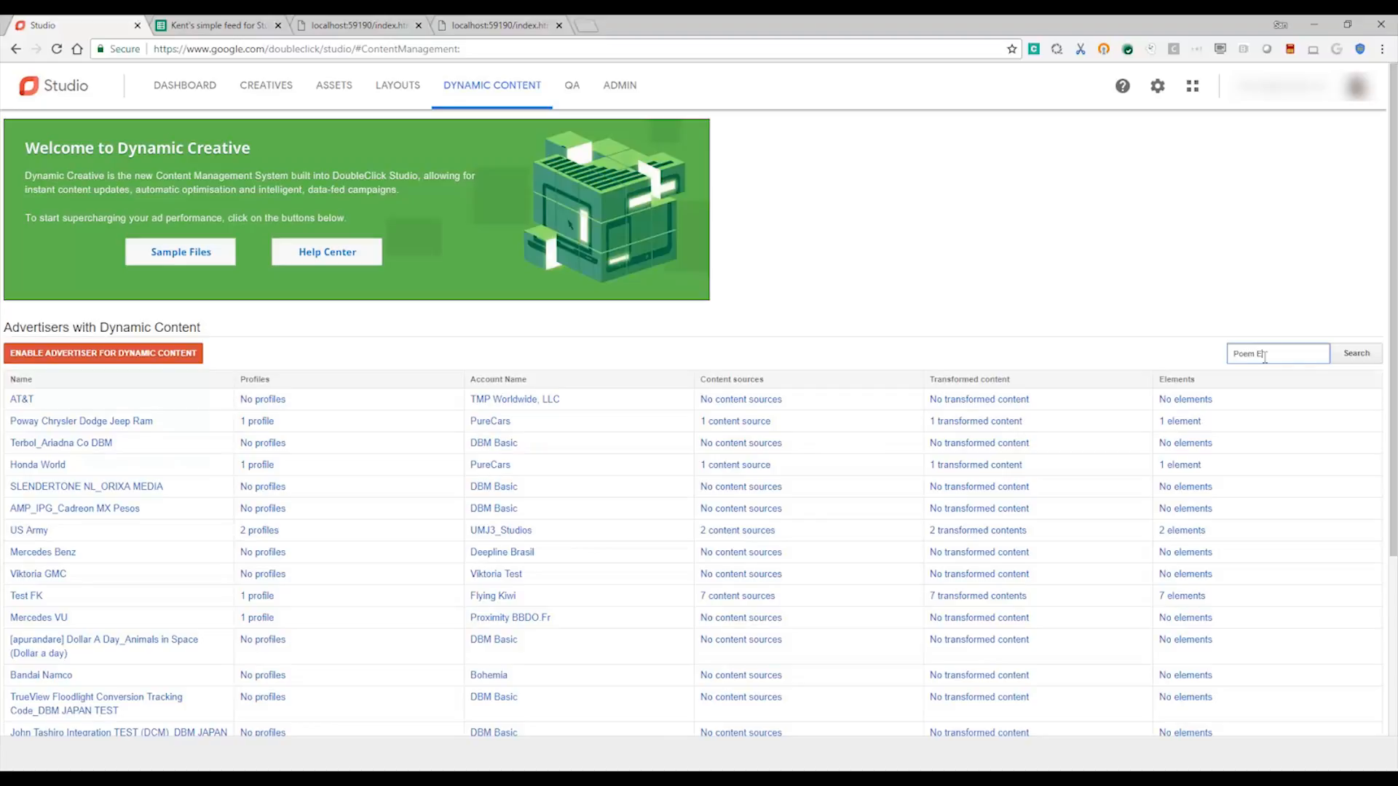
key("Return")
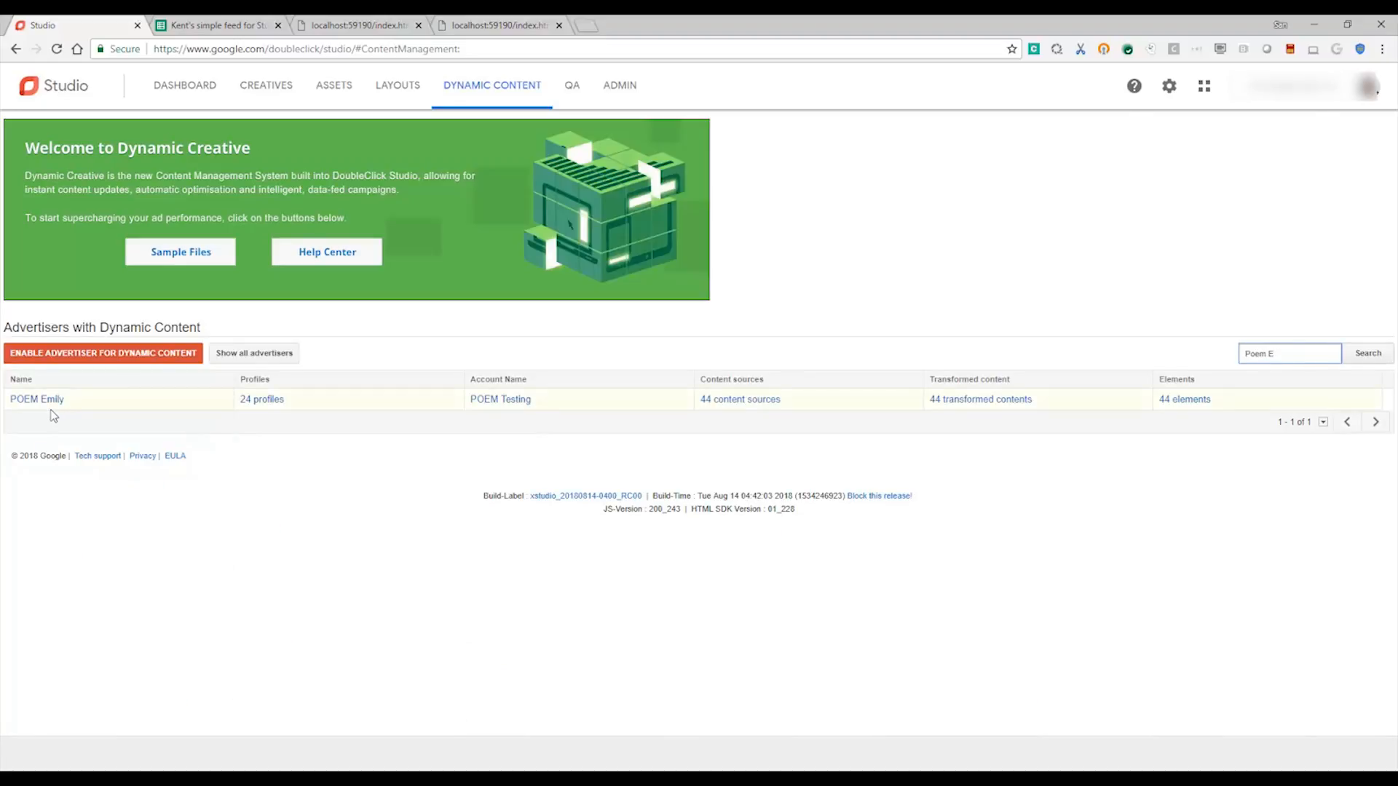
left_click(261, 401)
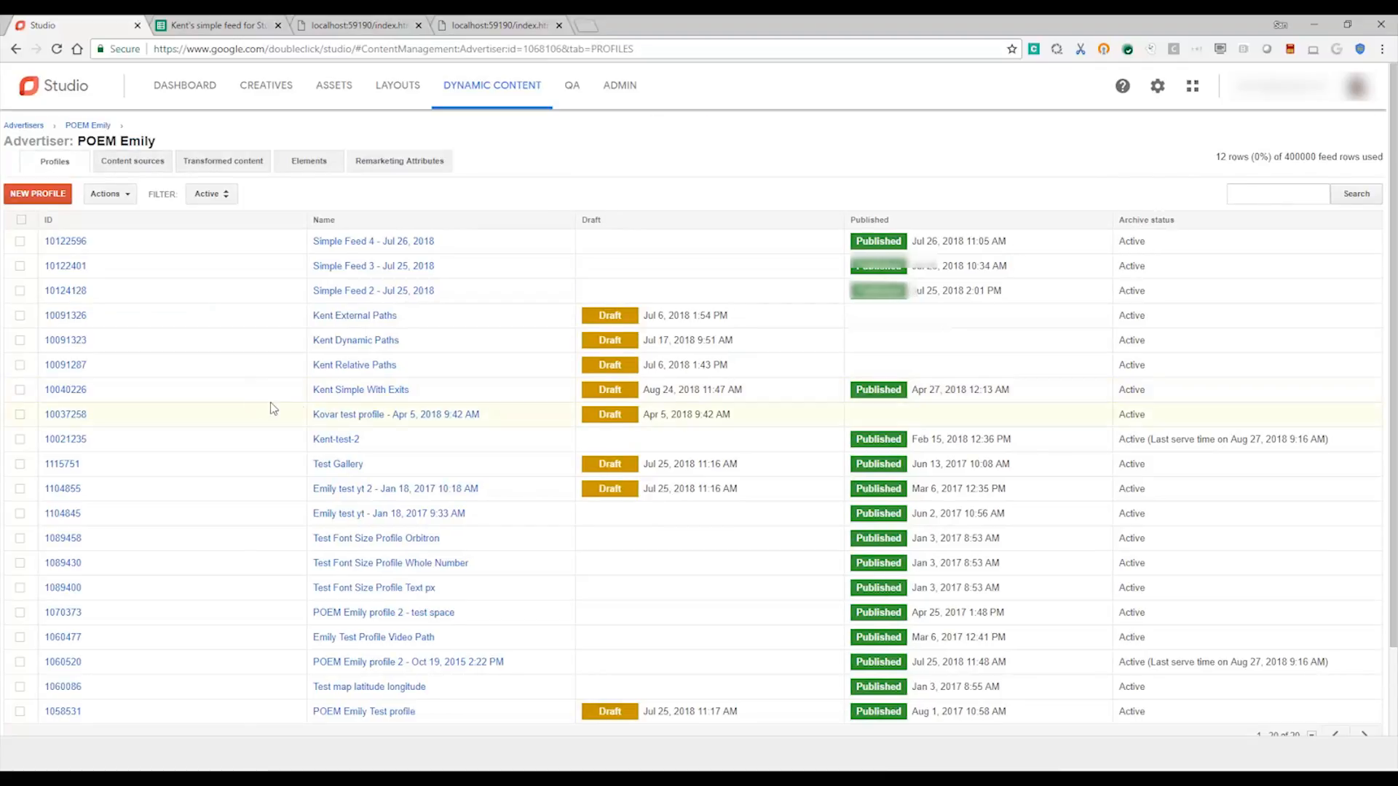
Step: Launch a preview tearsheet from the Simple With Exits profile's Preview step
left_click(362, 393)
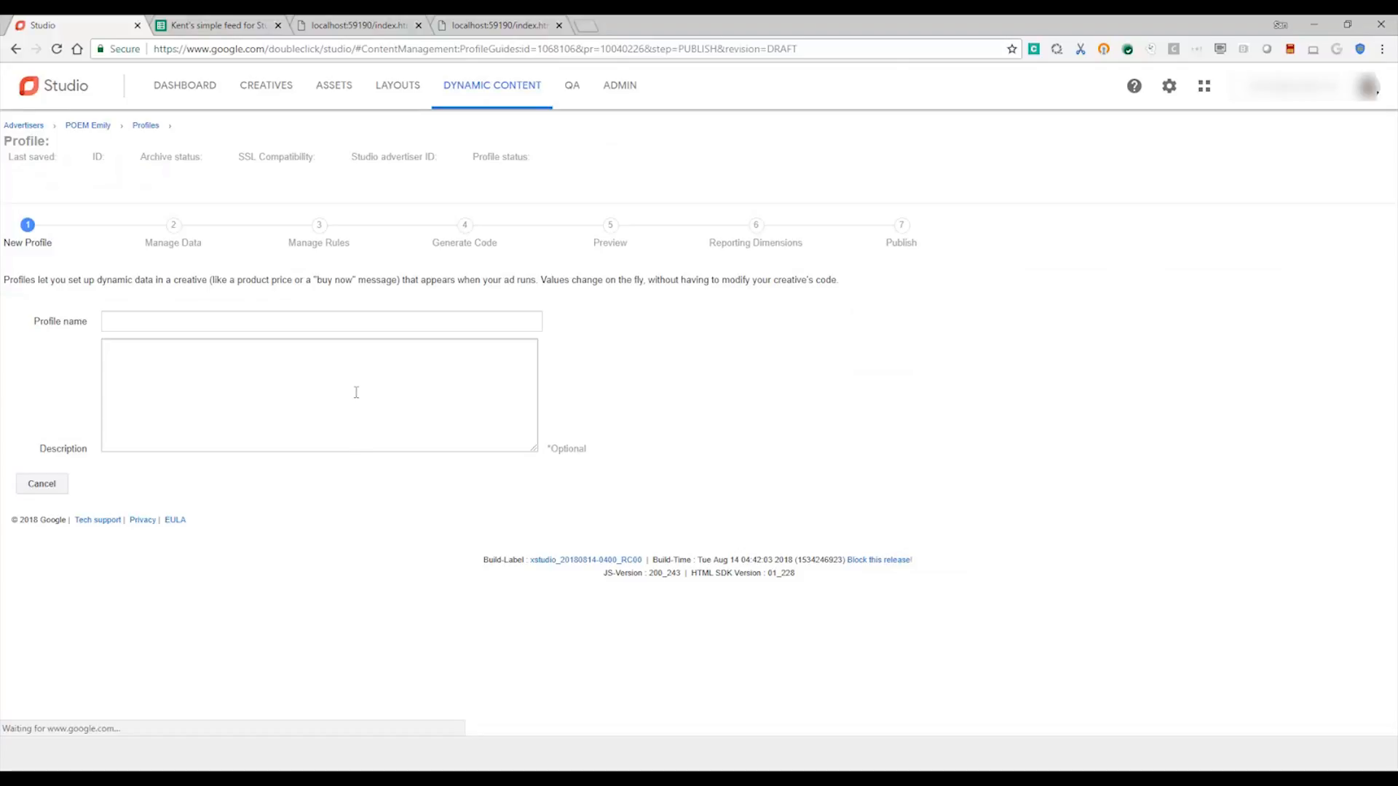
left_click(609, 250)
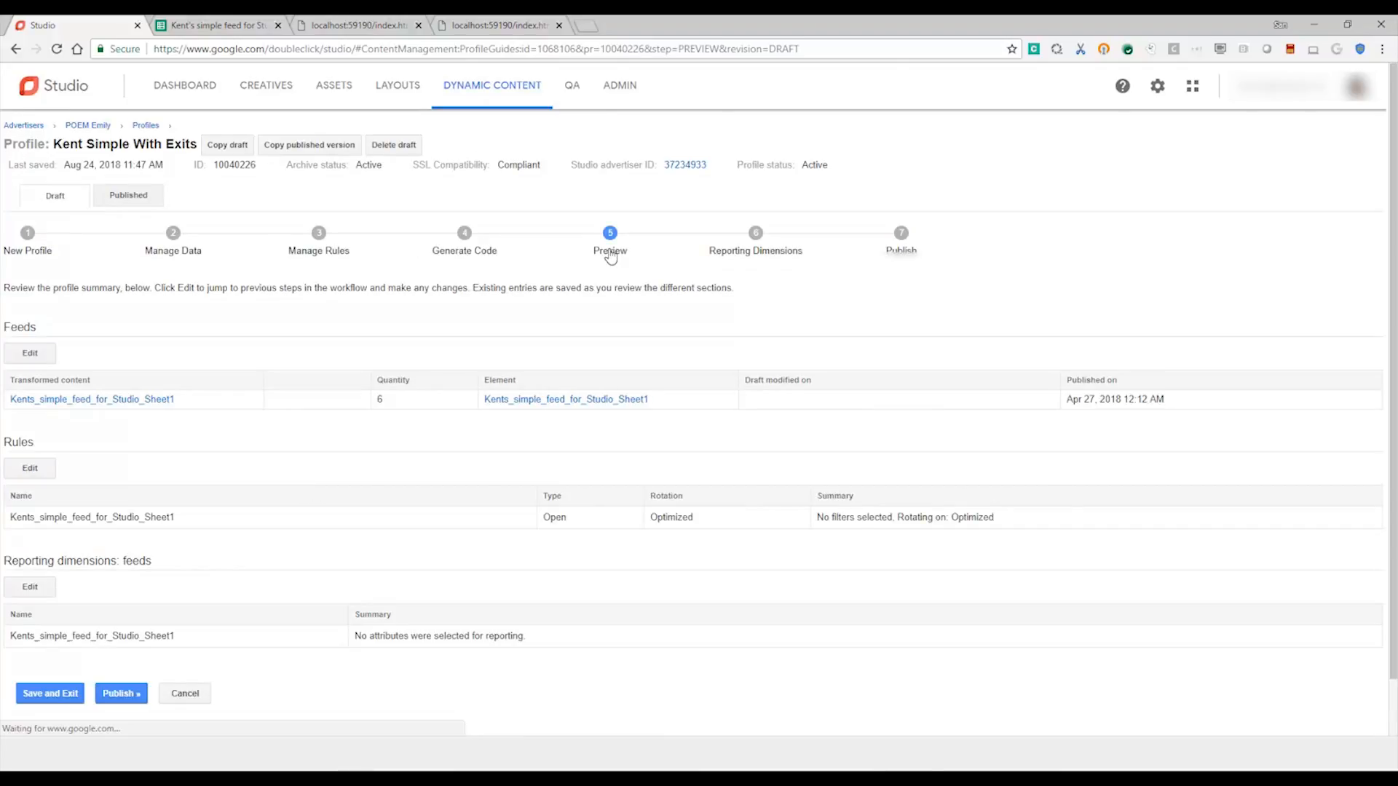
scroll(228, 431, "down", 2)
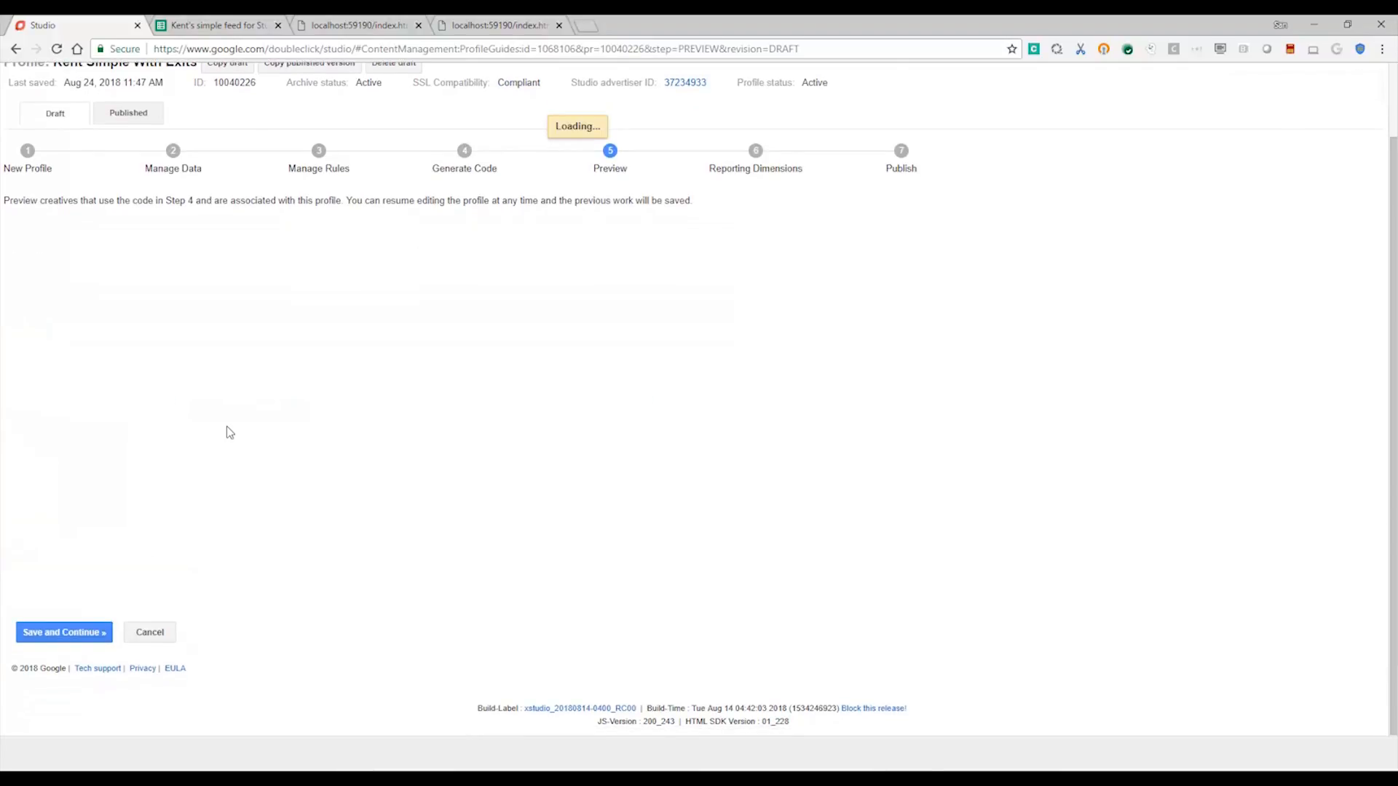
scroll(230, 432, "down", 2)
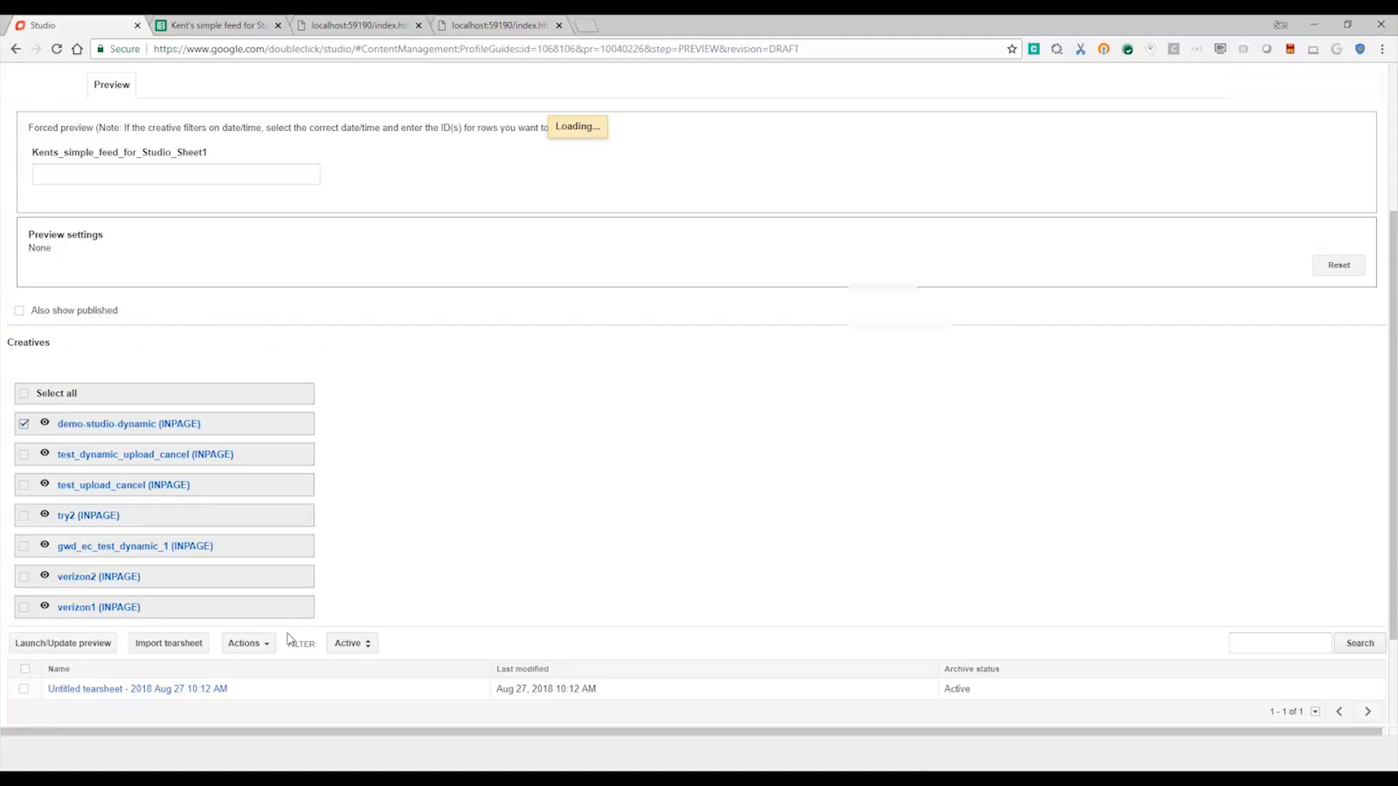
left_click(77, 644)
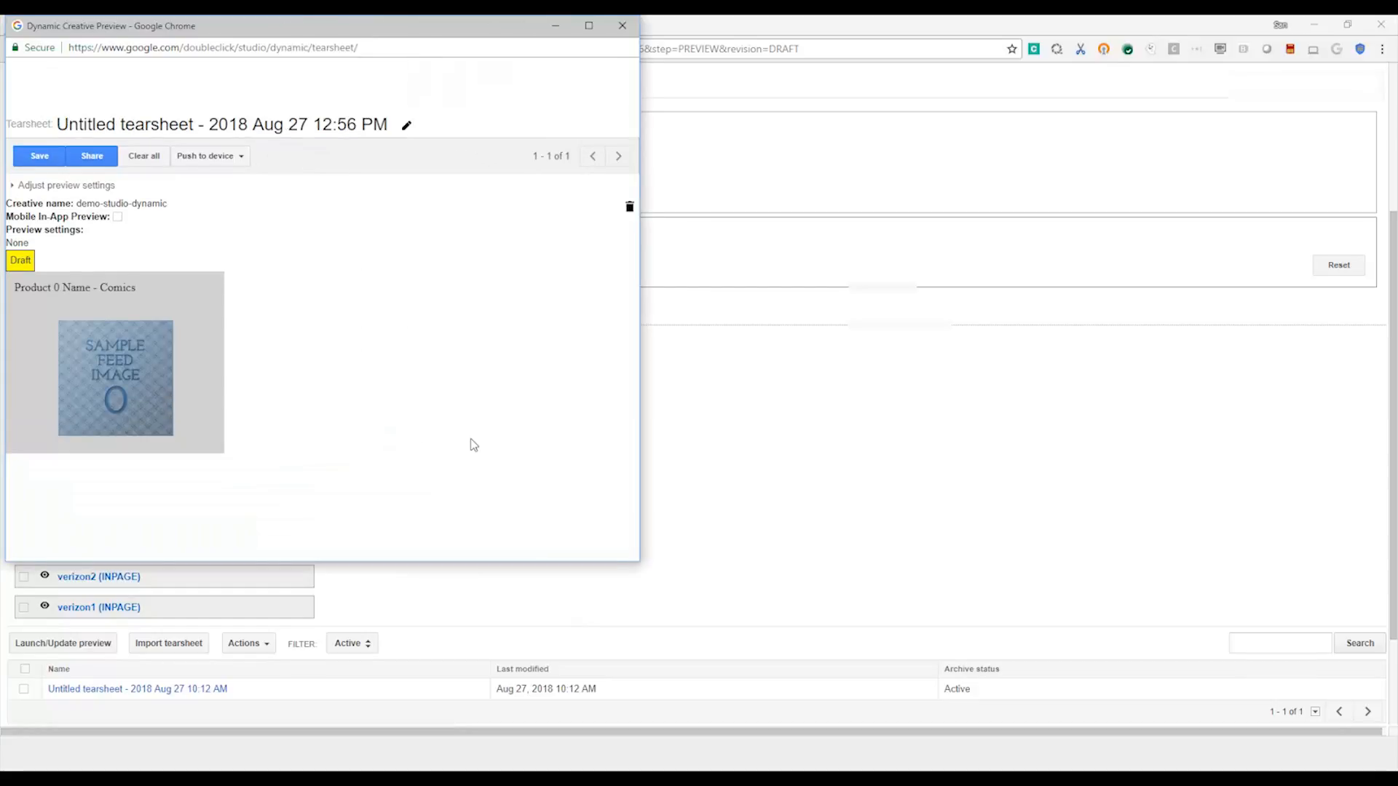
Step: Share the tearsheet publicly so anyone with the link can view it
left_click(84, 158)
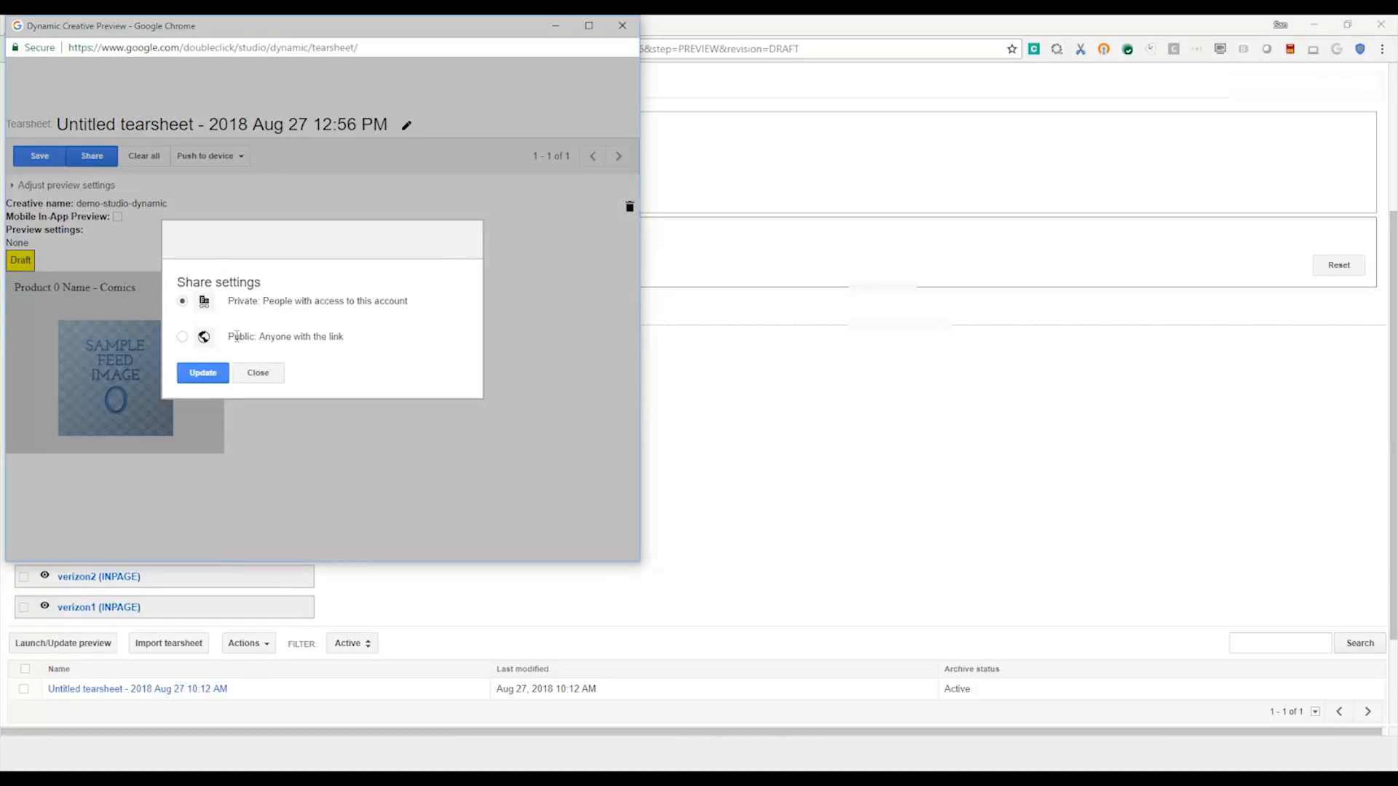
left_click(182, 337)
left_click(198, 372)
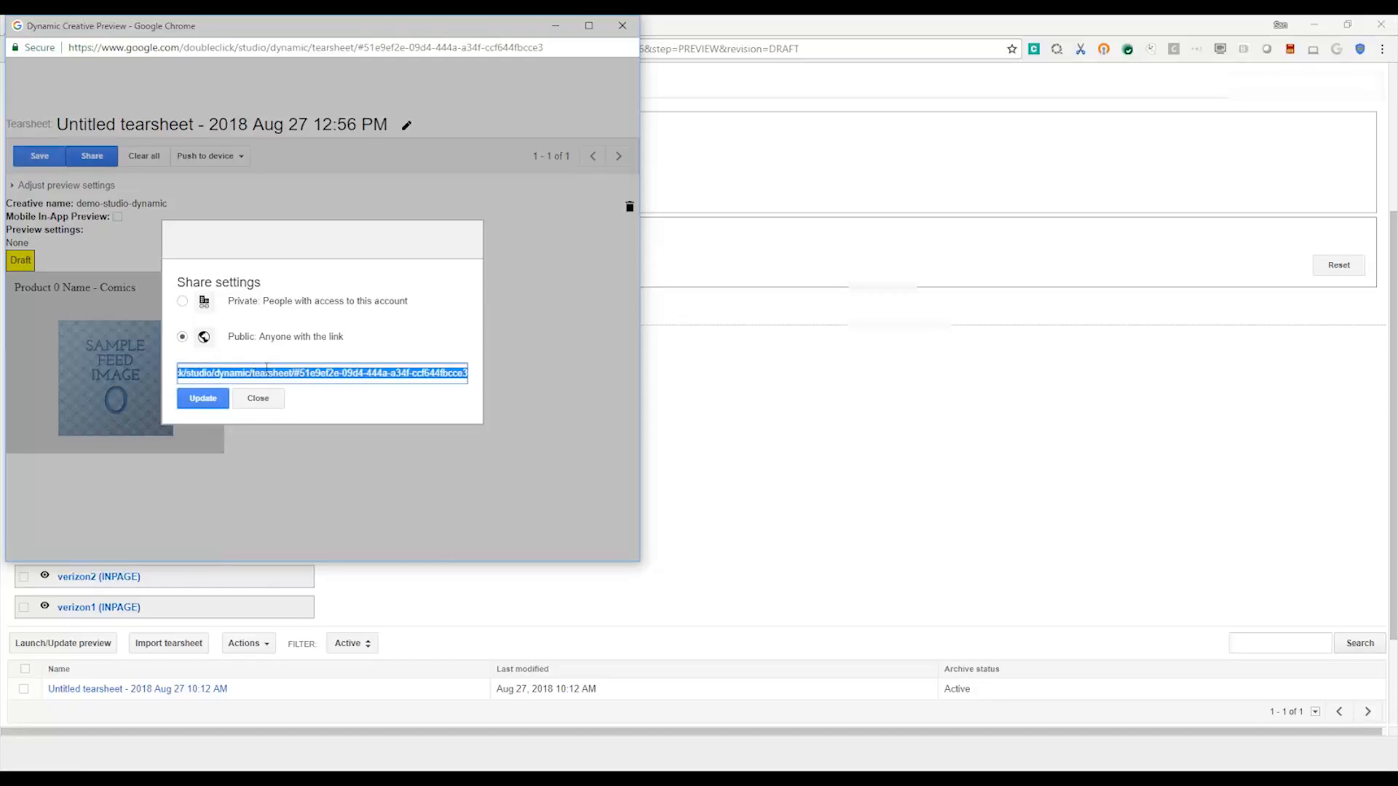
Step: Open the copied tearsheet share link in a new browser tab
left_click(728, 24)
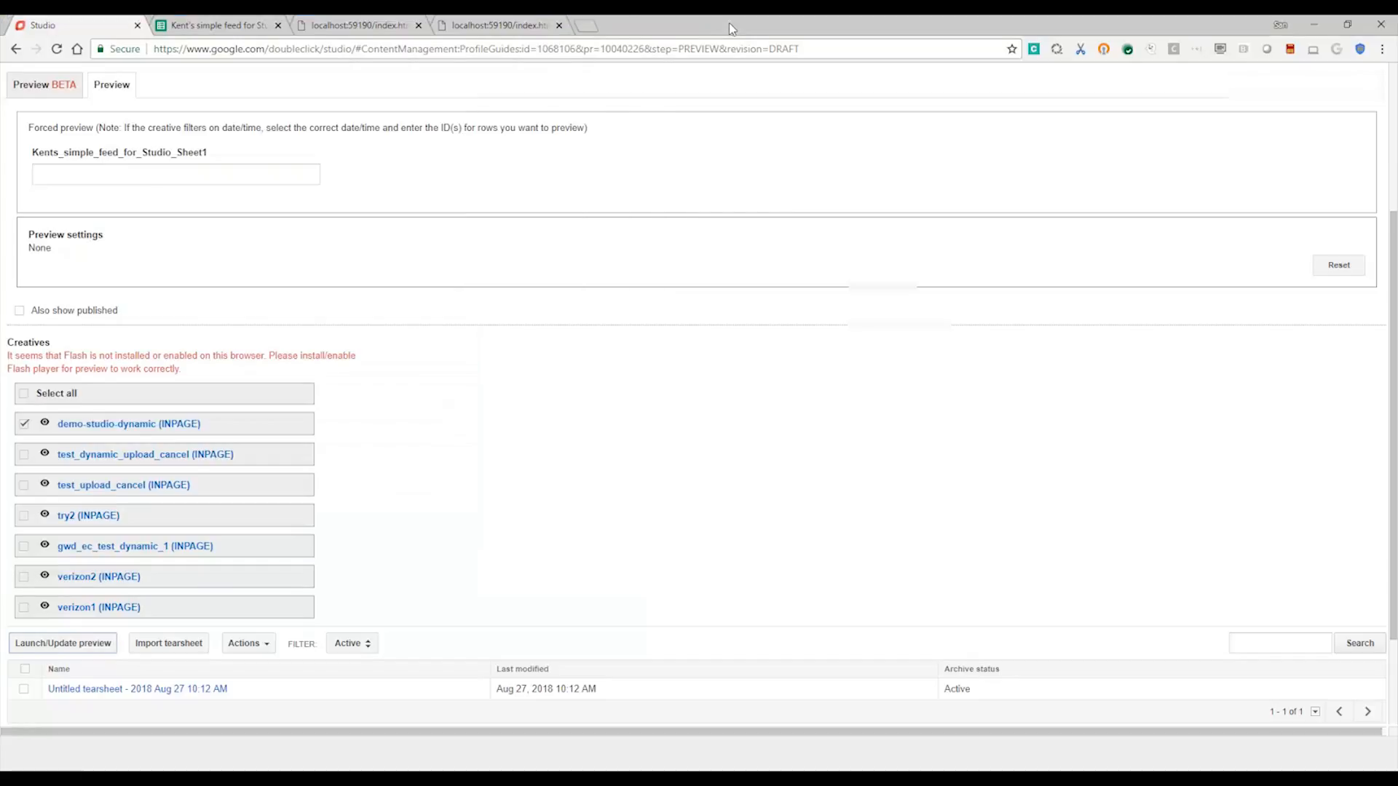
left_click(589, 24)
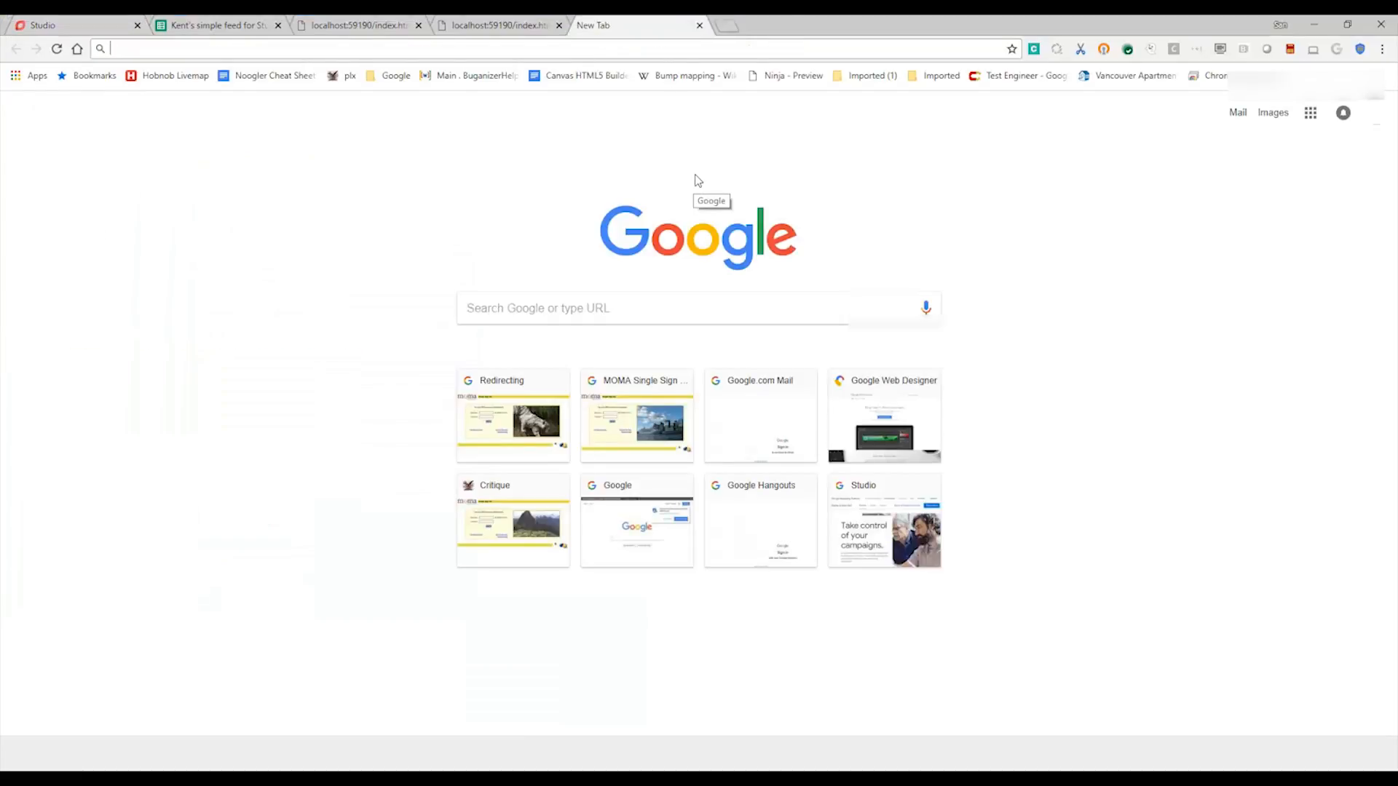
key("Return")
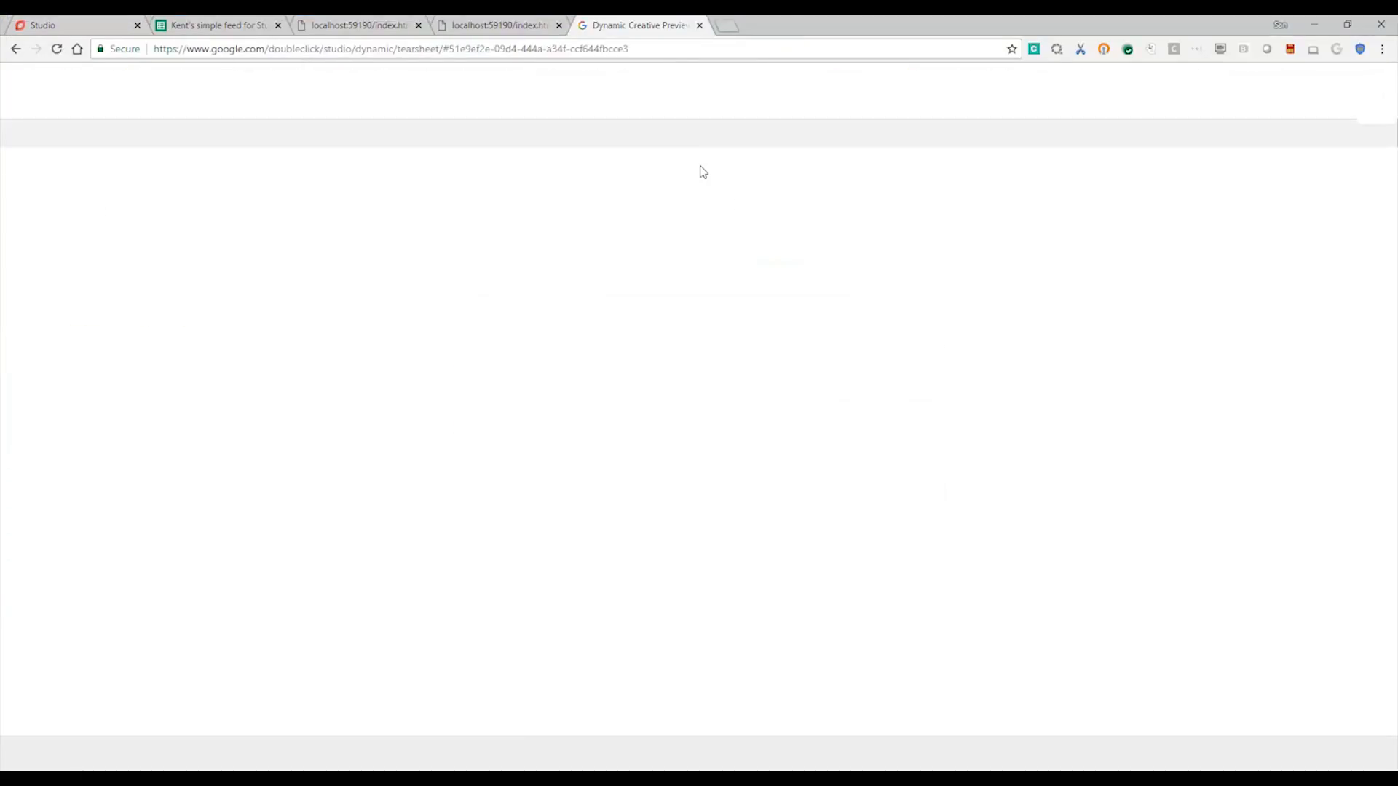